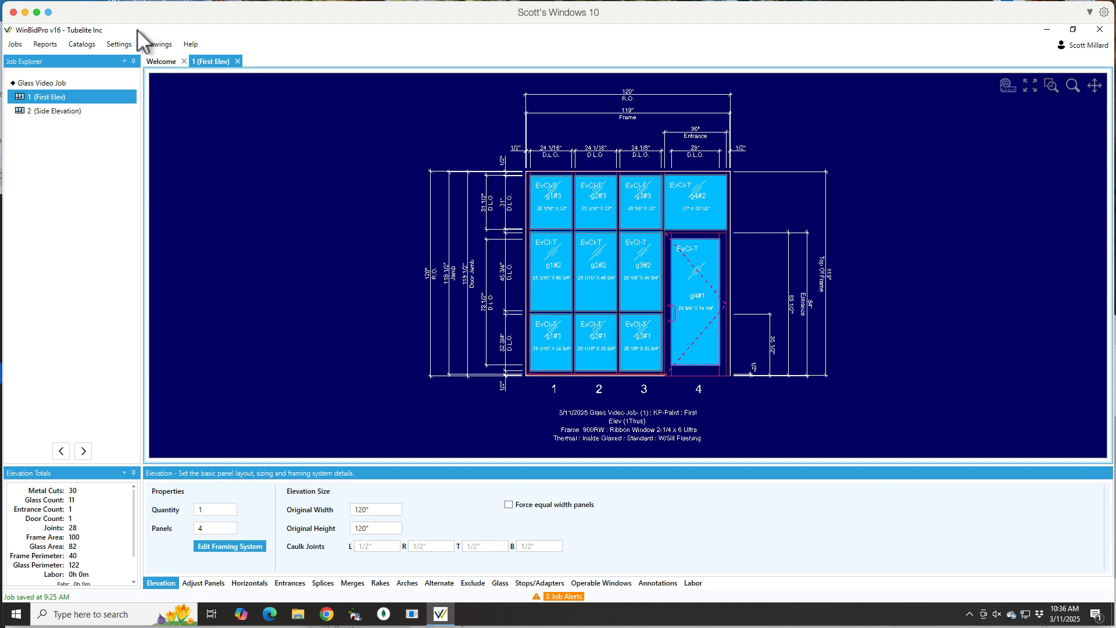
left_click(81, 44)
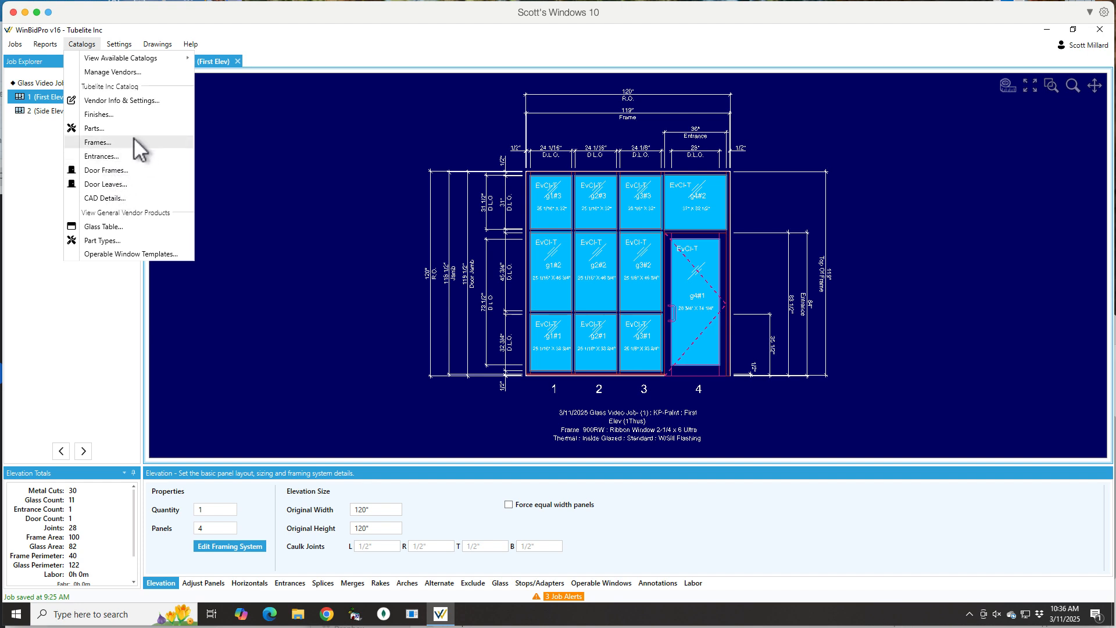
left_click(100, 130)
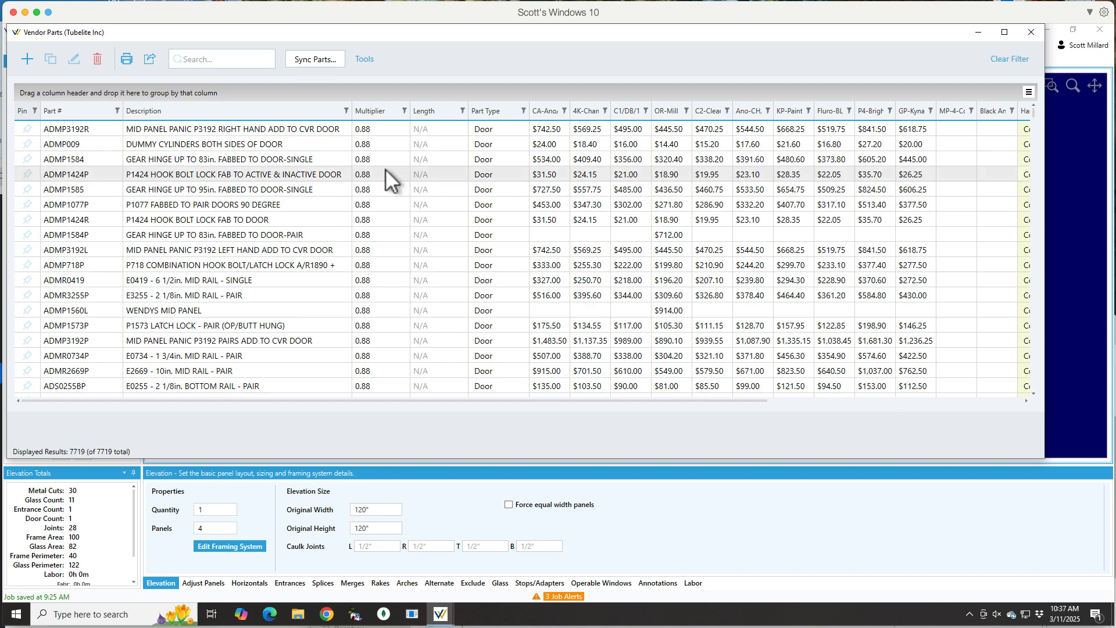
left_click_drag(363, 36, 379, 81)
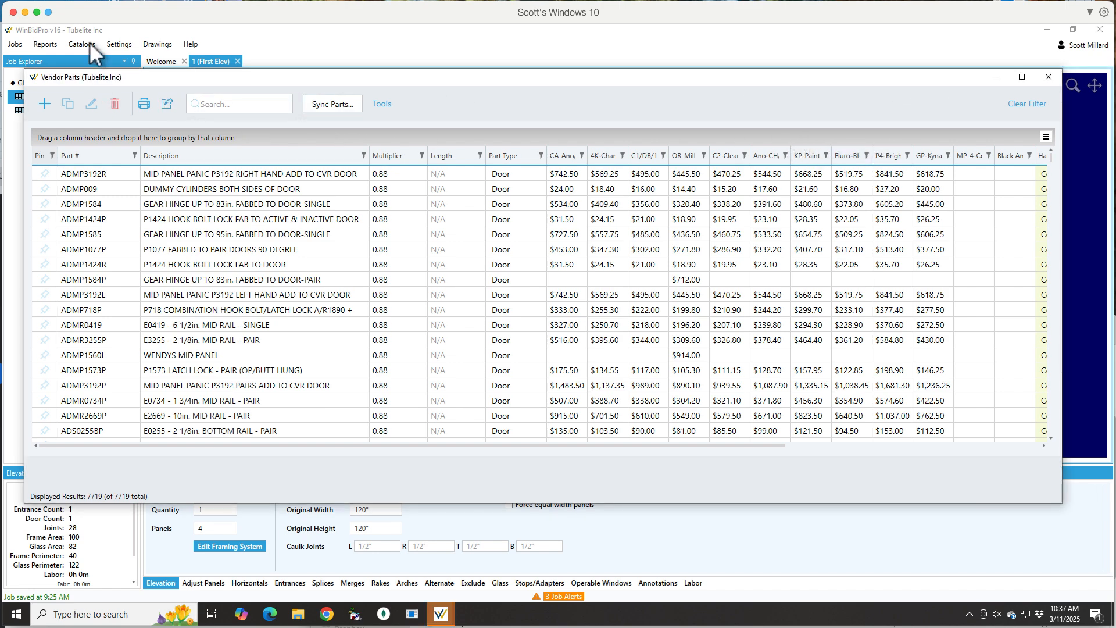
left_click(1048, 77)
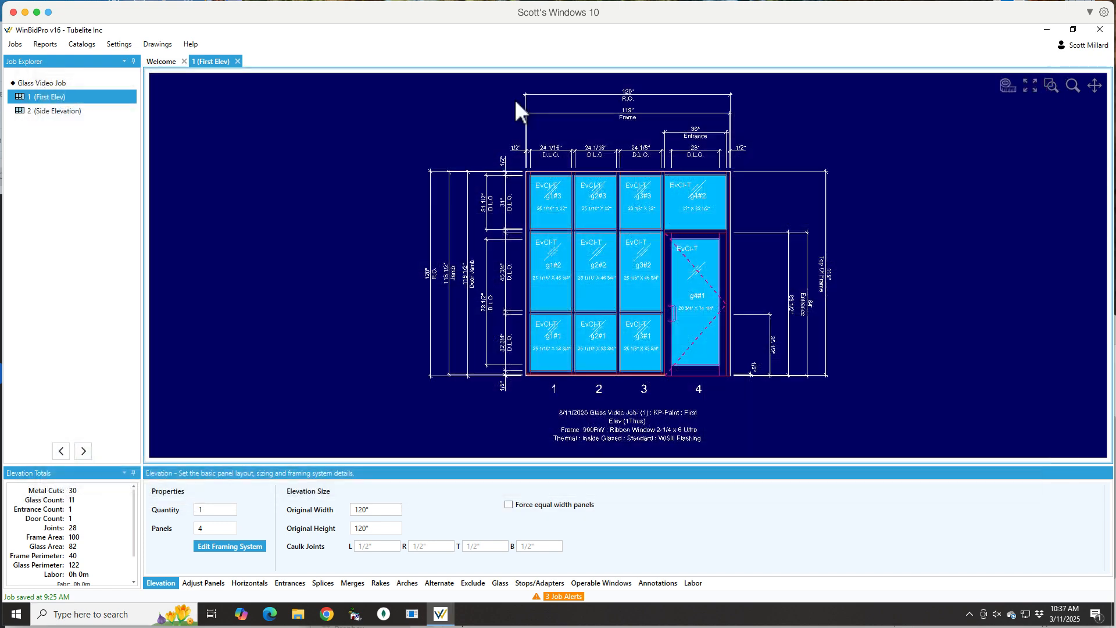
- Open the parts list of the Tubelite Inc catalog and maximize its window
left_click(82, 44)
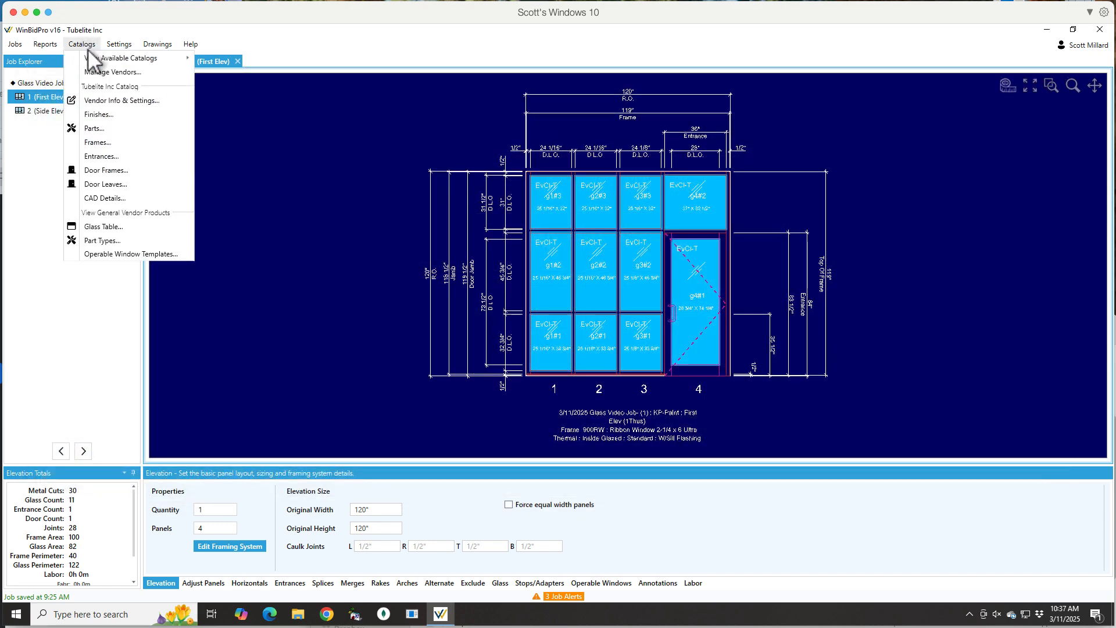
mouse_move(117, 59)
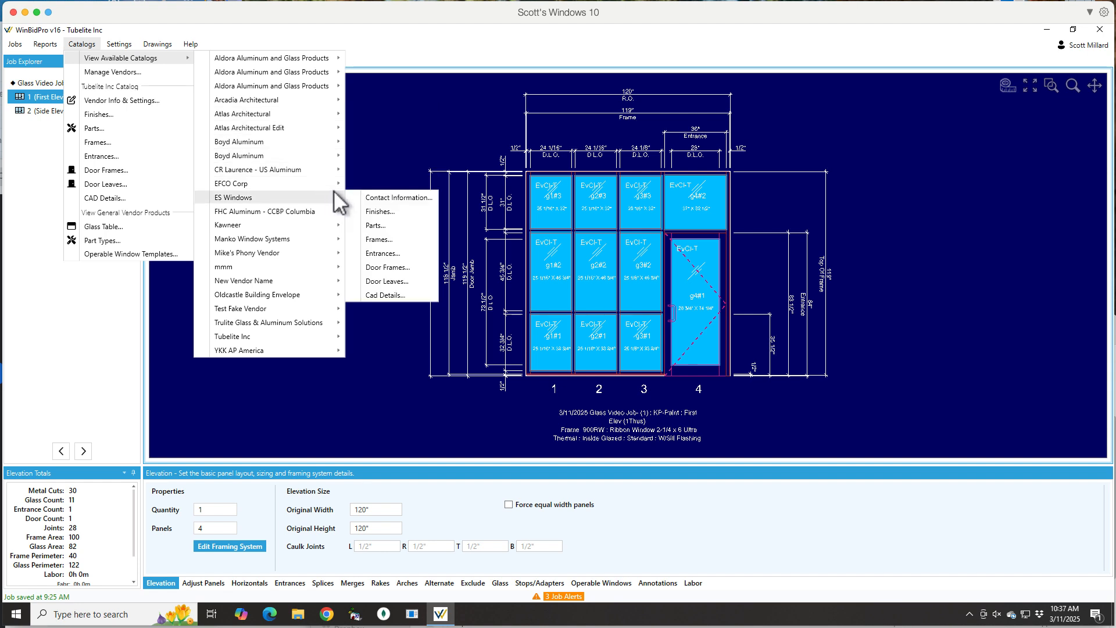
mouse_move(333, 185)
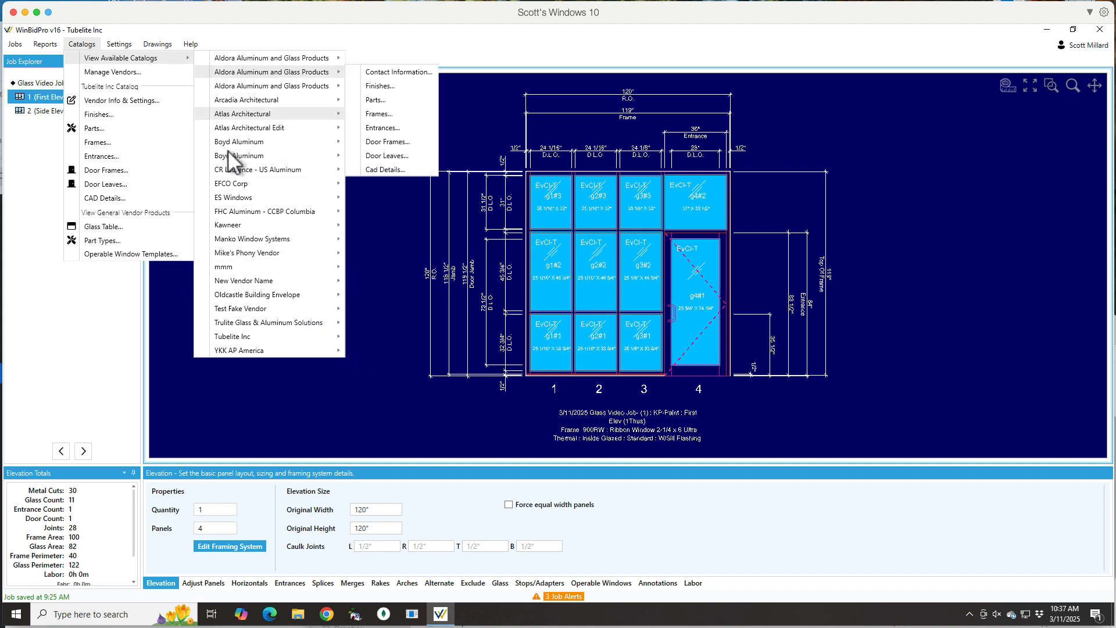
mouse_move(244, 308)
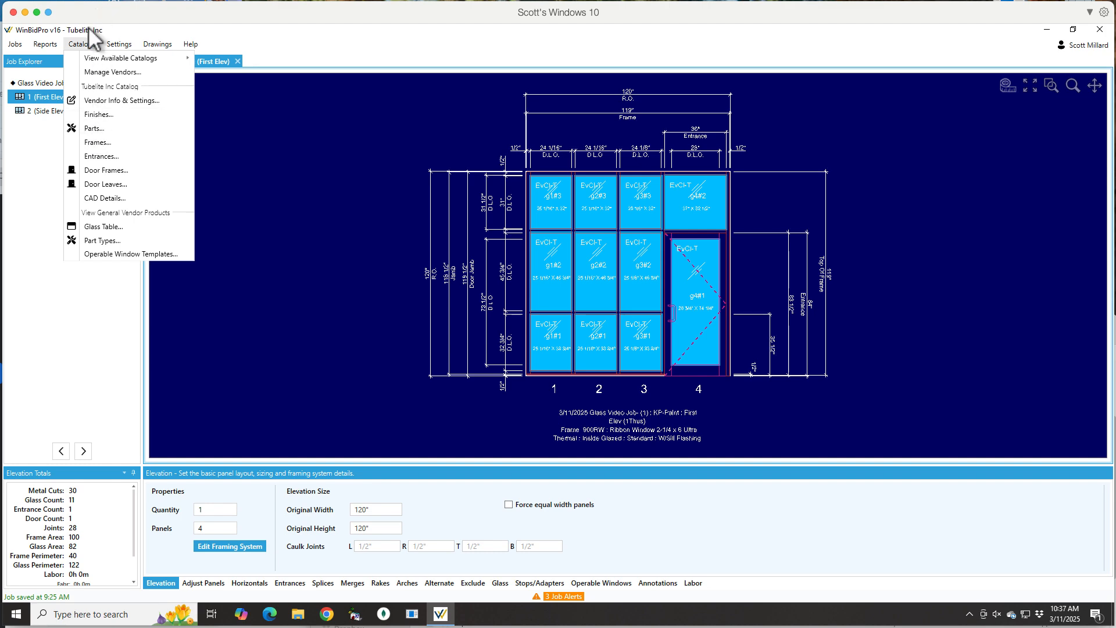
left_click(97, 128)
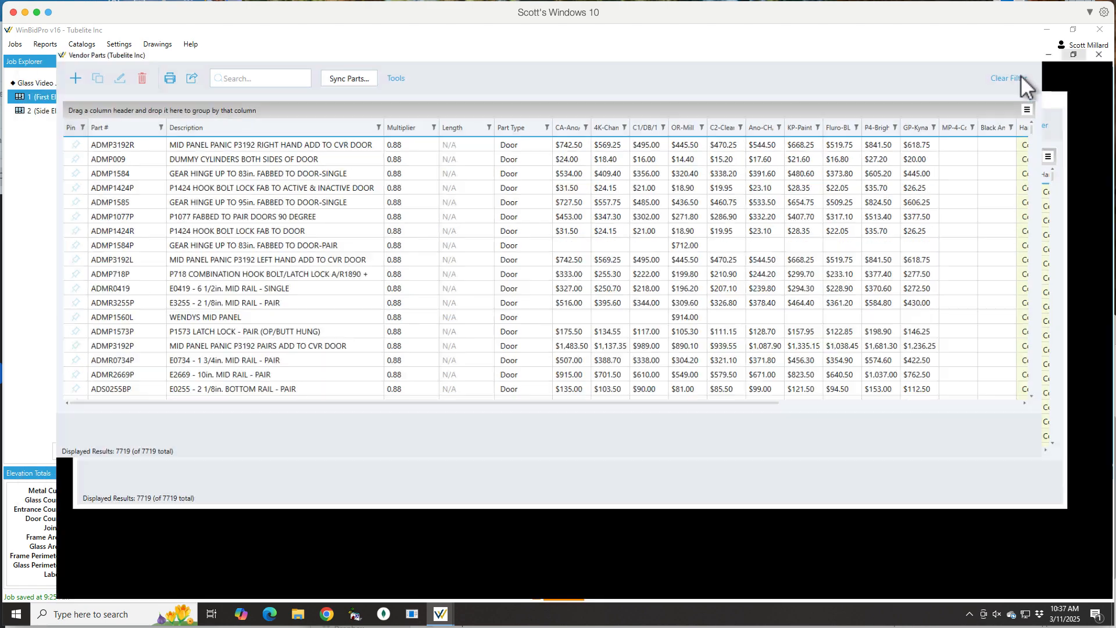
left_click(1021, 76)
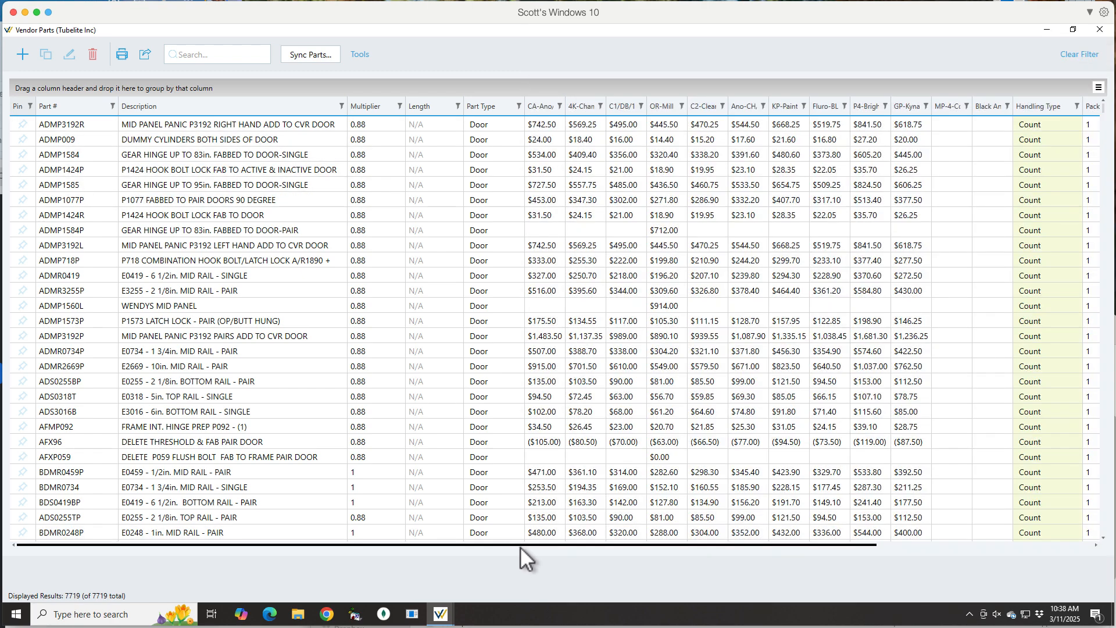
- Filter the vendor parts to code catalog A and review the columns of the filtered parts
left_click_drag(521, 545, 801, 538)
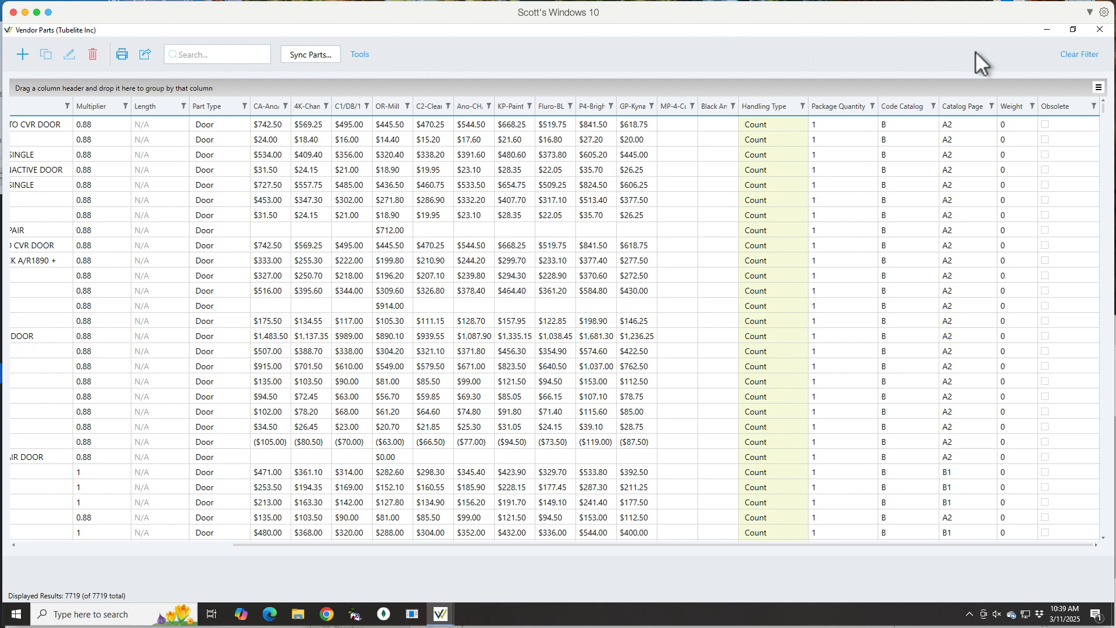
left_click(935, 107)
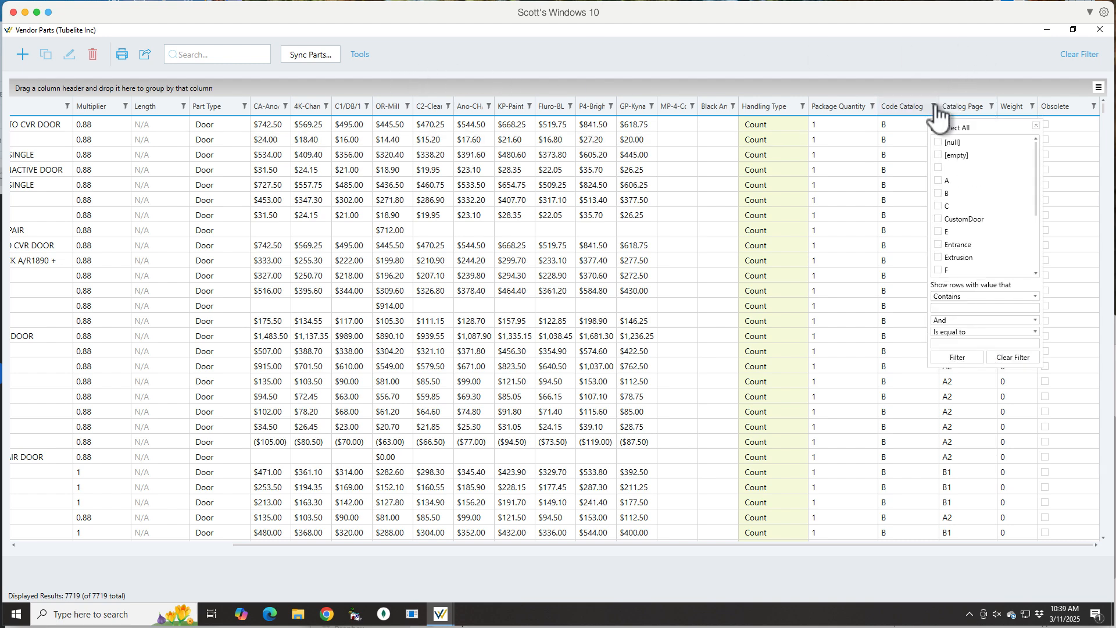
left_click(938, 181)
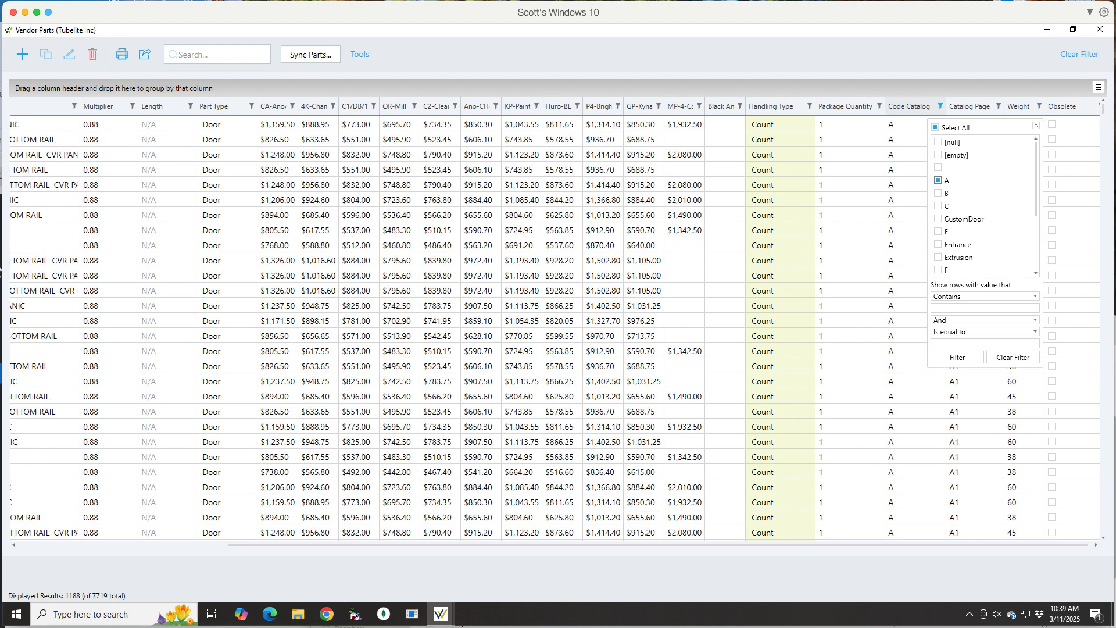
left_click_drag(247, 543, 20, 538)
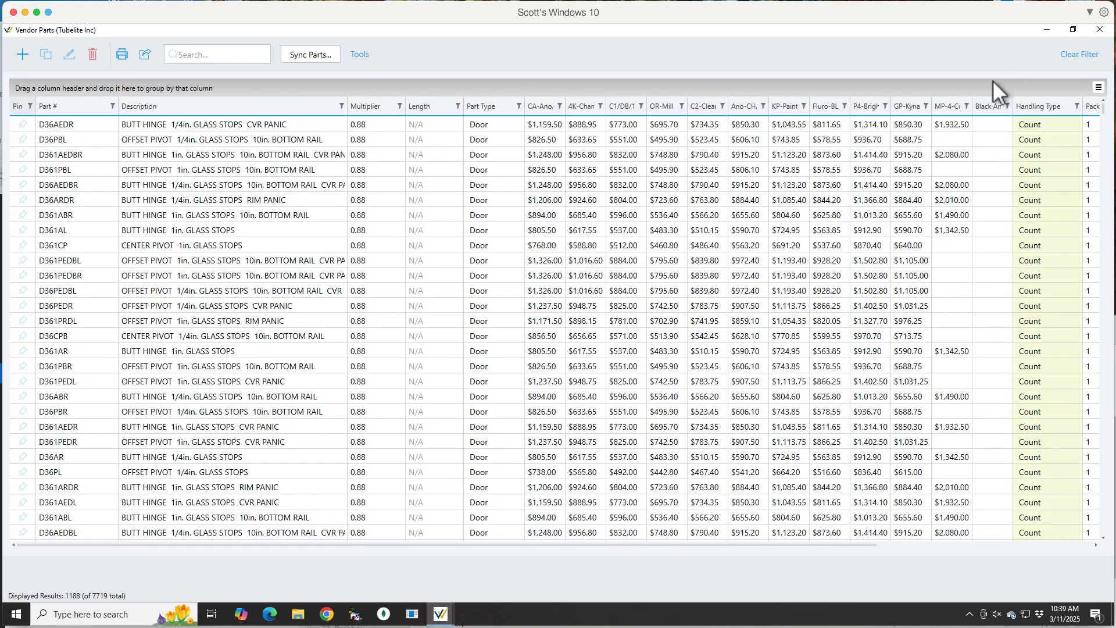
left_click_drag(854, 544, 1073, 542)
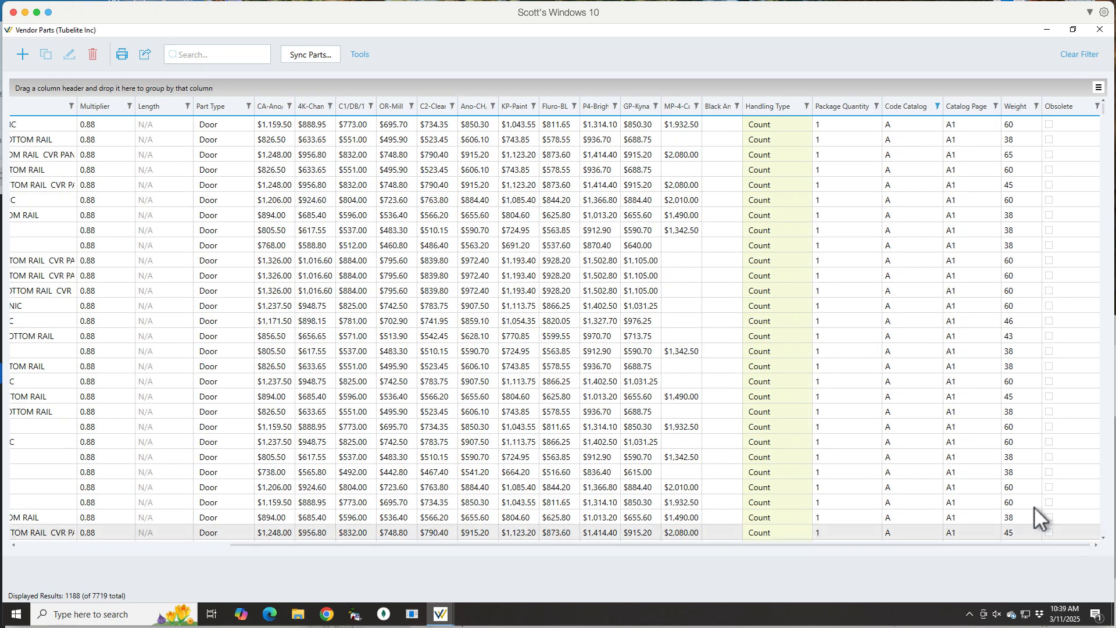
- Clear the code catalog filter from the vendor parts list
left_click(937, 106)
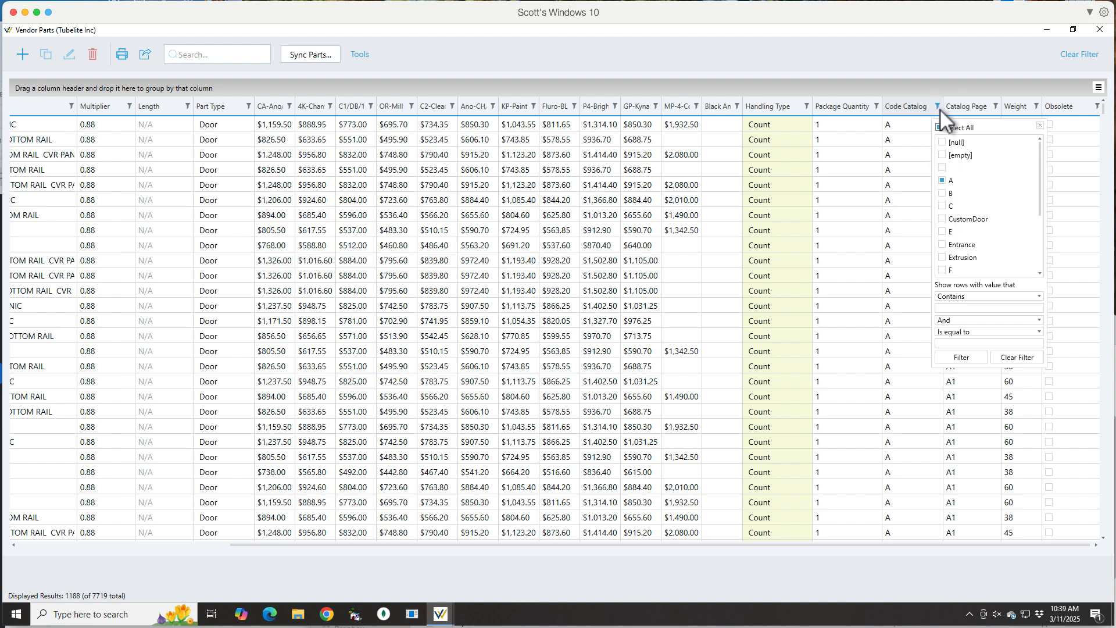
left_click(1091, 53)
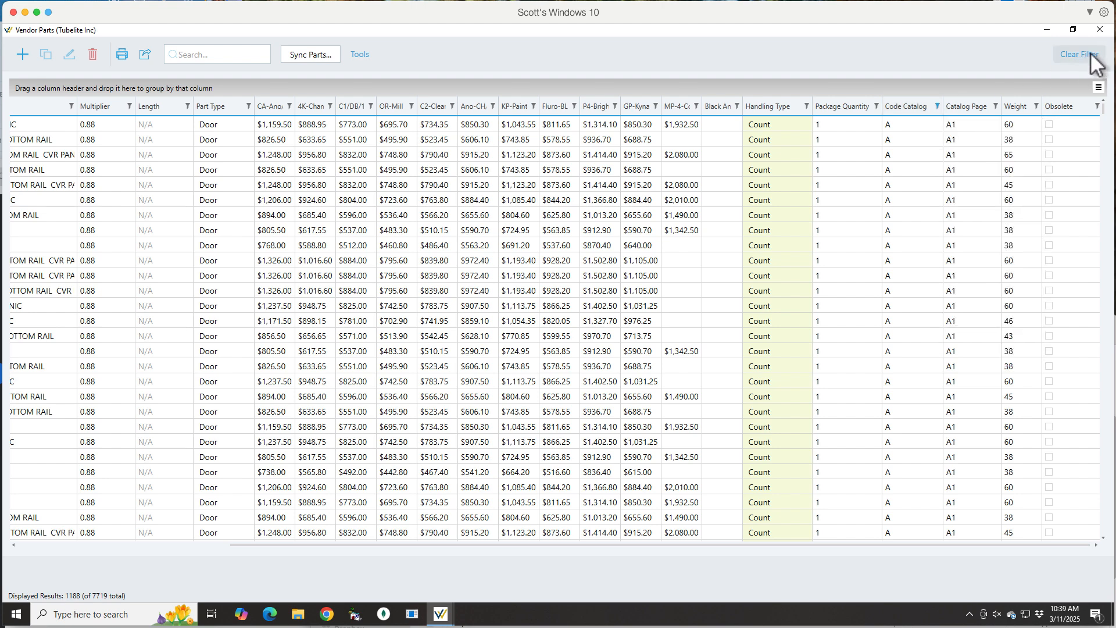
left_click(1091, 54)
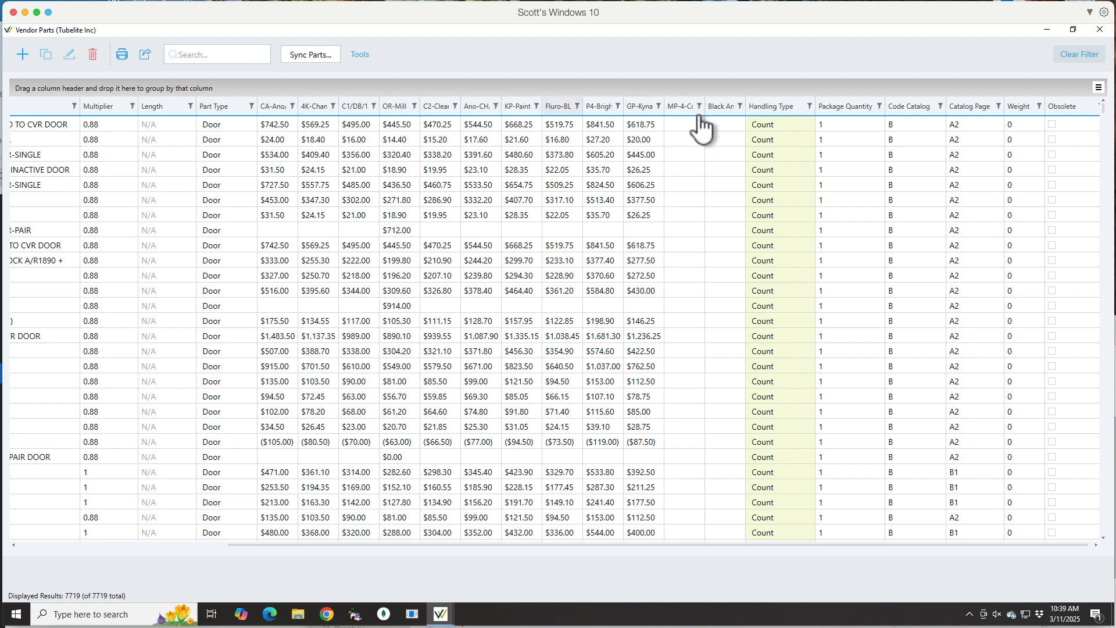
- Filter the vendor parts to code catalogs A and B and look through the matching parts
left_click(940, 105)
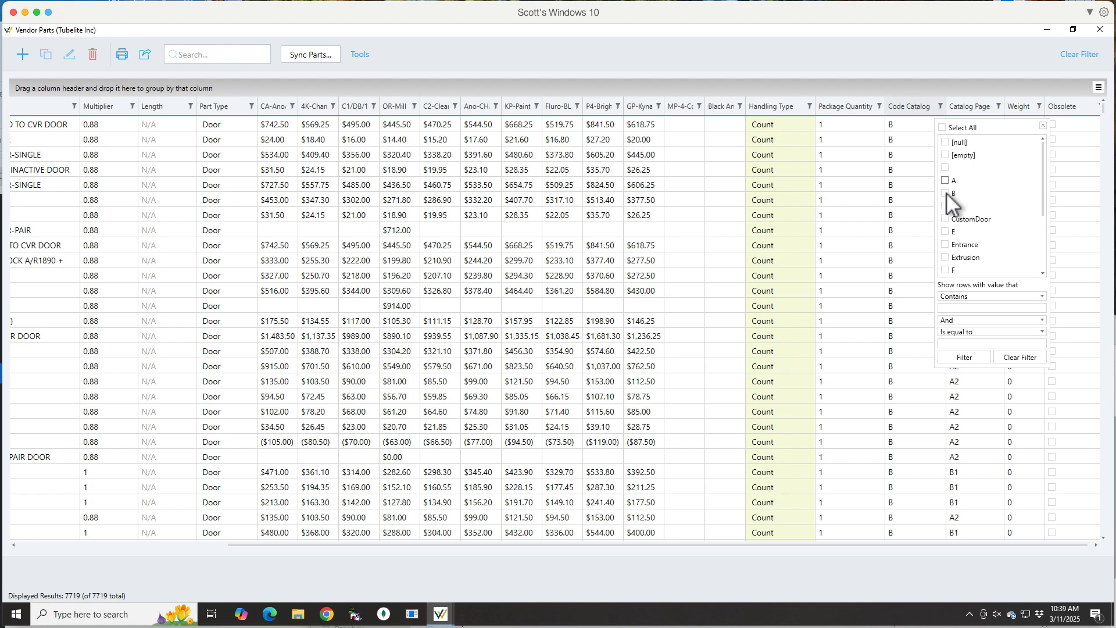
left_click(946, 193)
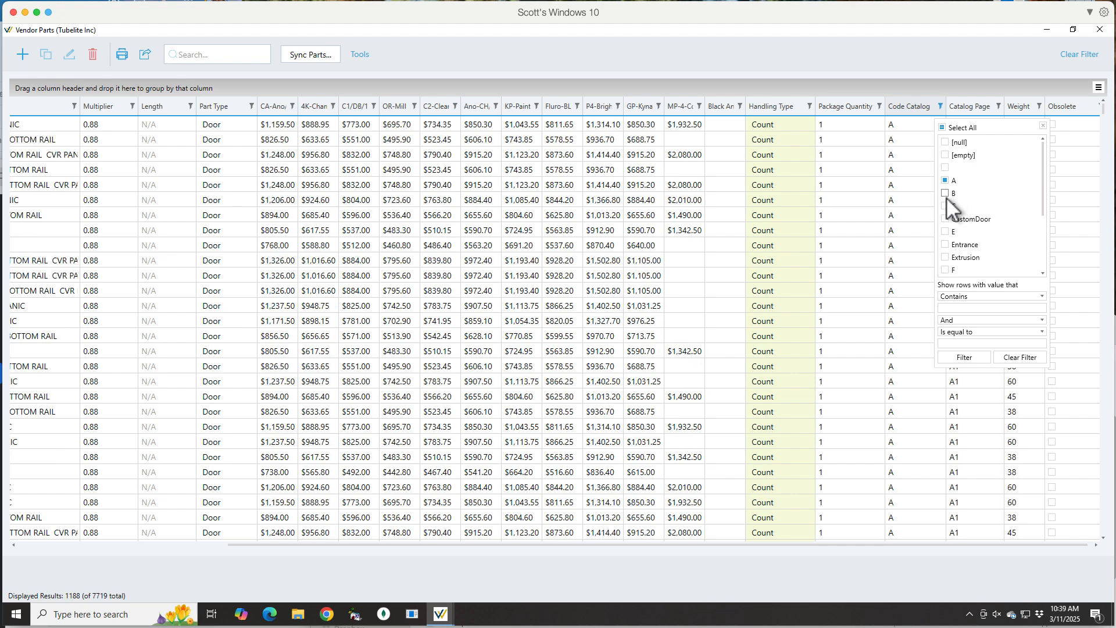
left_click(945, 195)
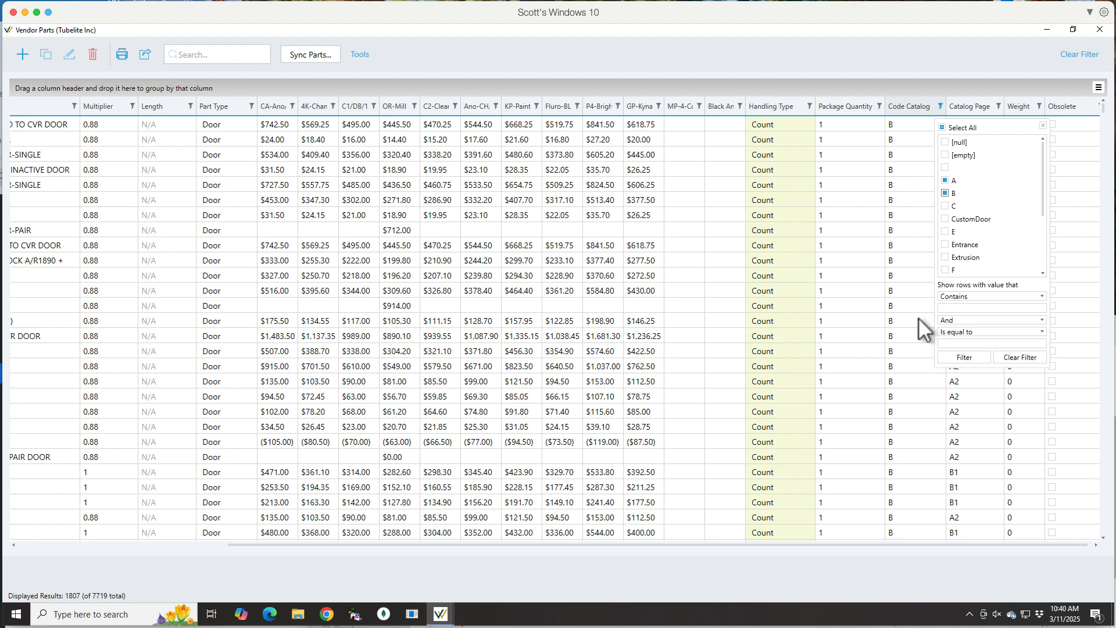
scroll(907, 442, "down", 5)
left_click(902, 473)
scroll(911, 492, "down", 3)
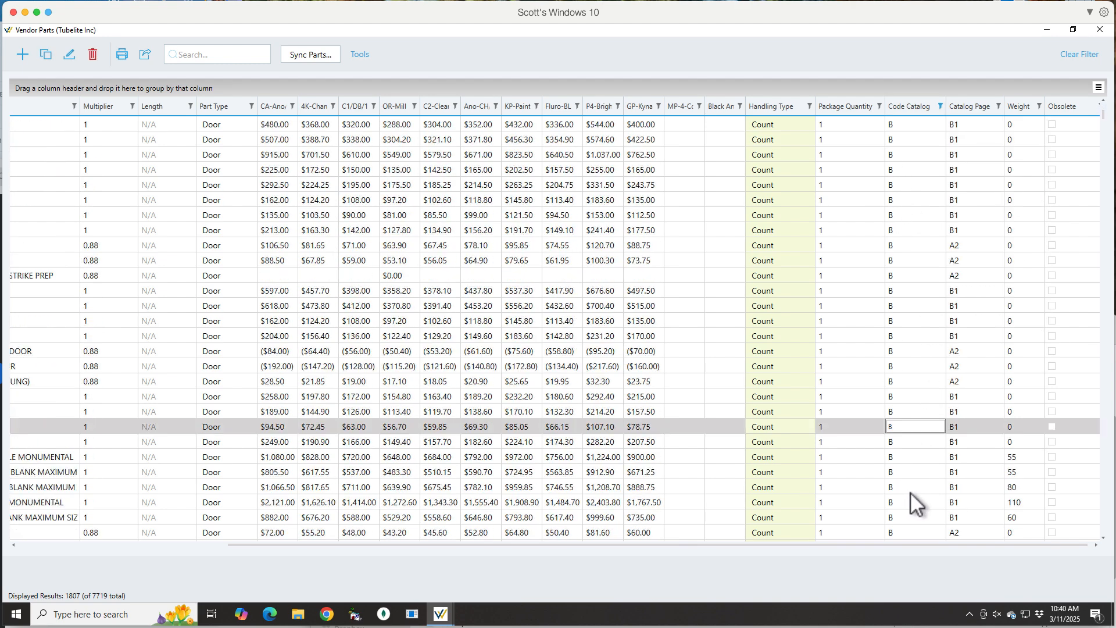
scroll(910, 492, "down", 1)
left_click(911, 492)
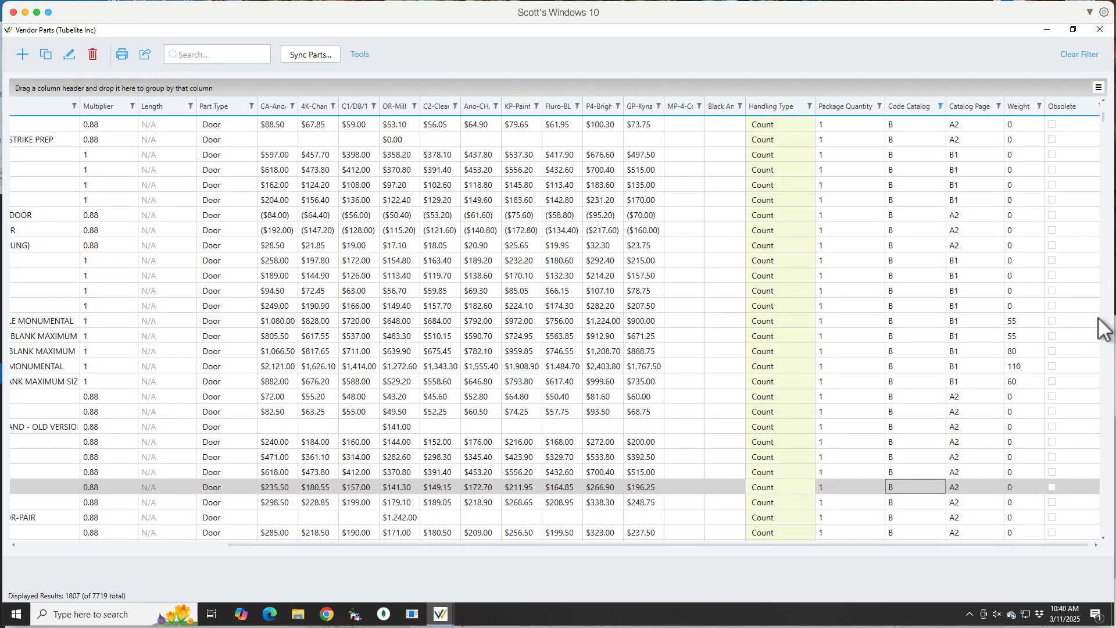
scroll(1104, 134, "down", 1)
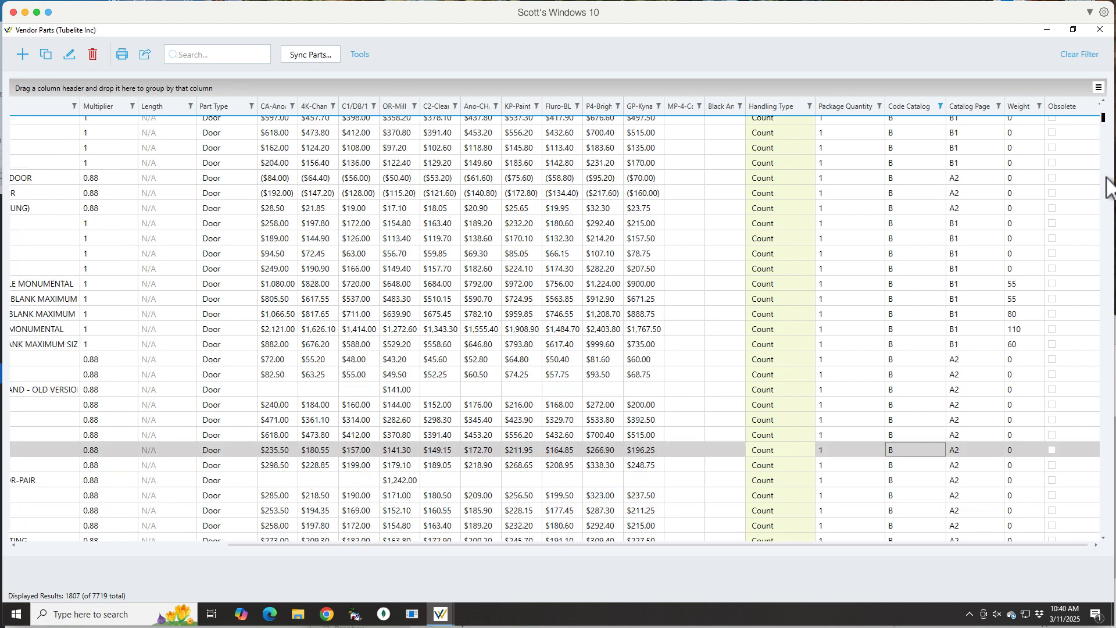
left_click_drag(1107, 256, 1104, 413)
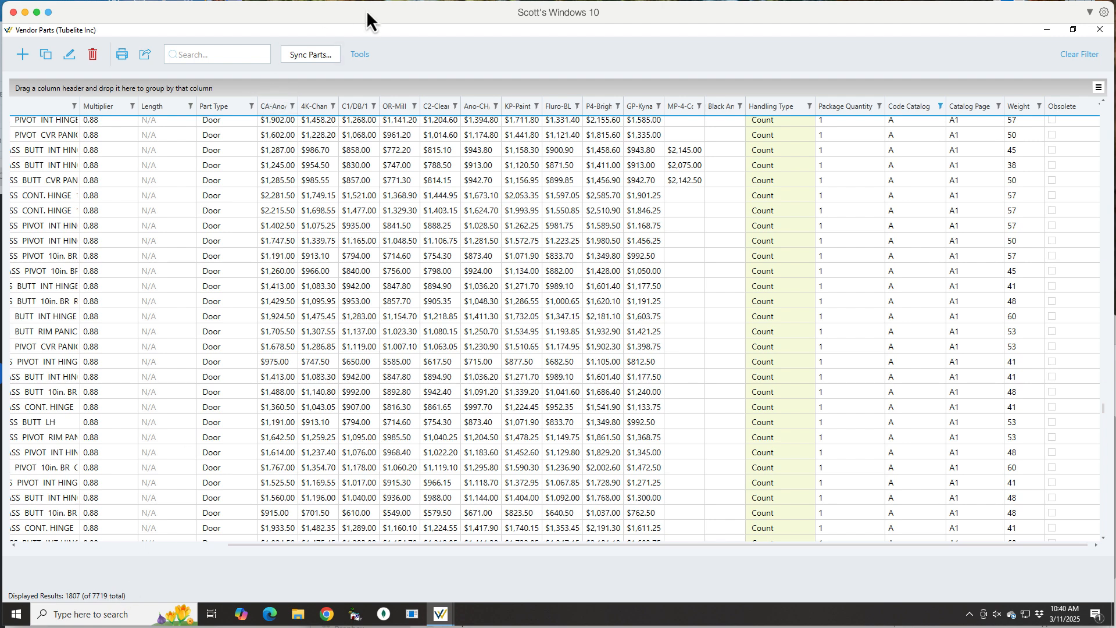
- Set the multiplier of all the filtered code catalog A and B parts to 1.1 and save it
left_click(364, 56)
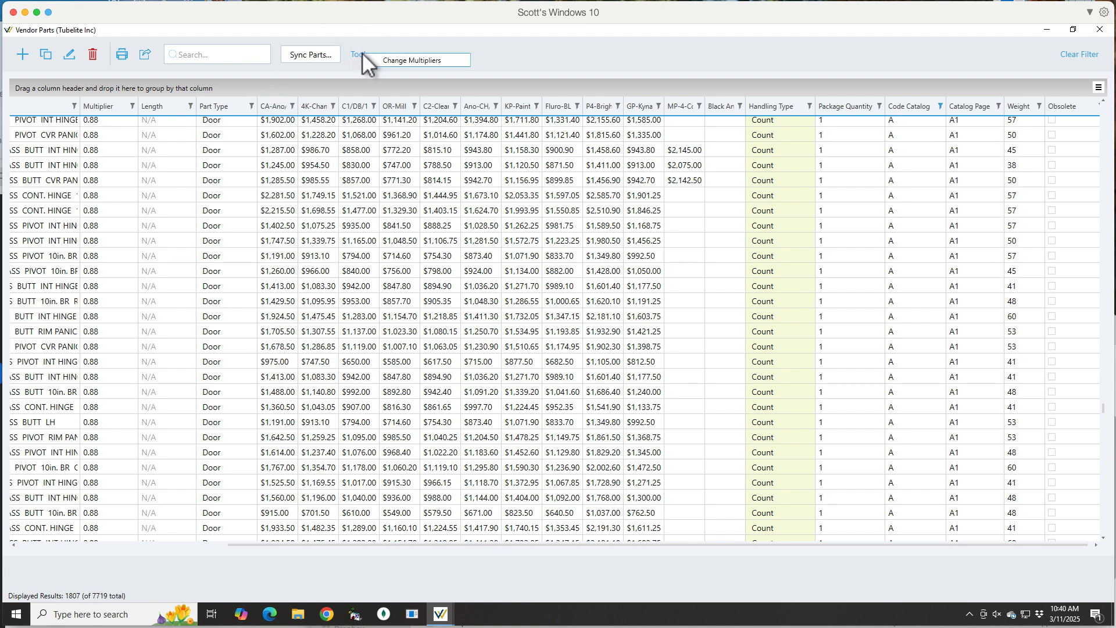
left_click(414, 61)
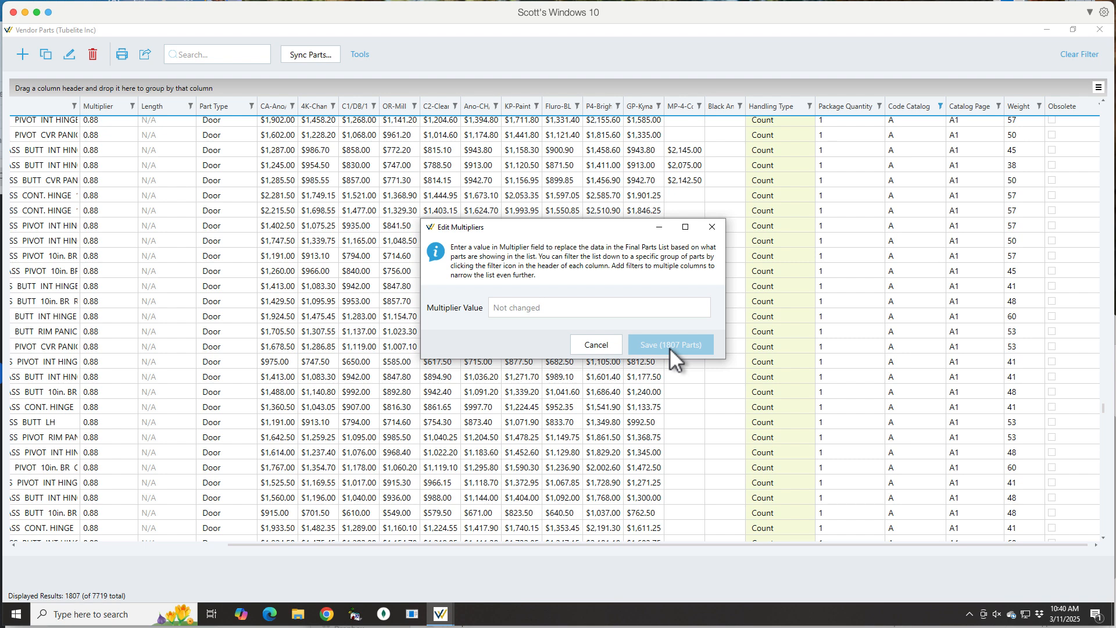
left_click(512, 309)
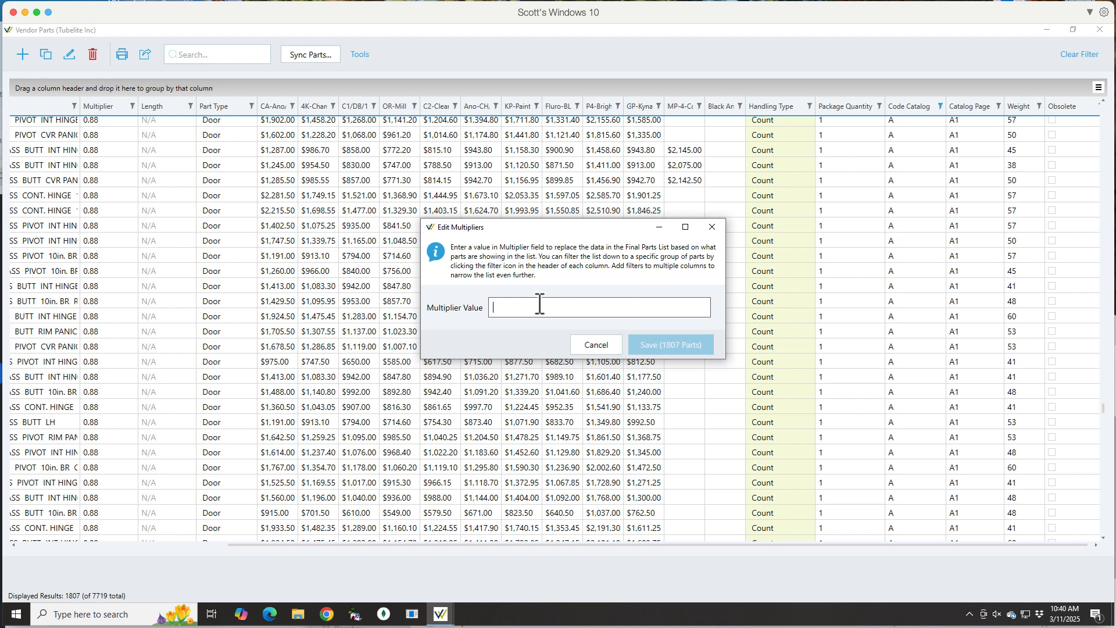
type("1.1")
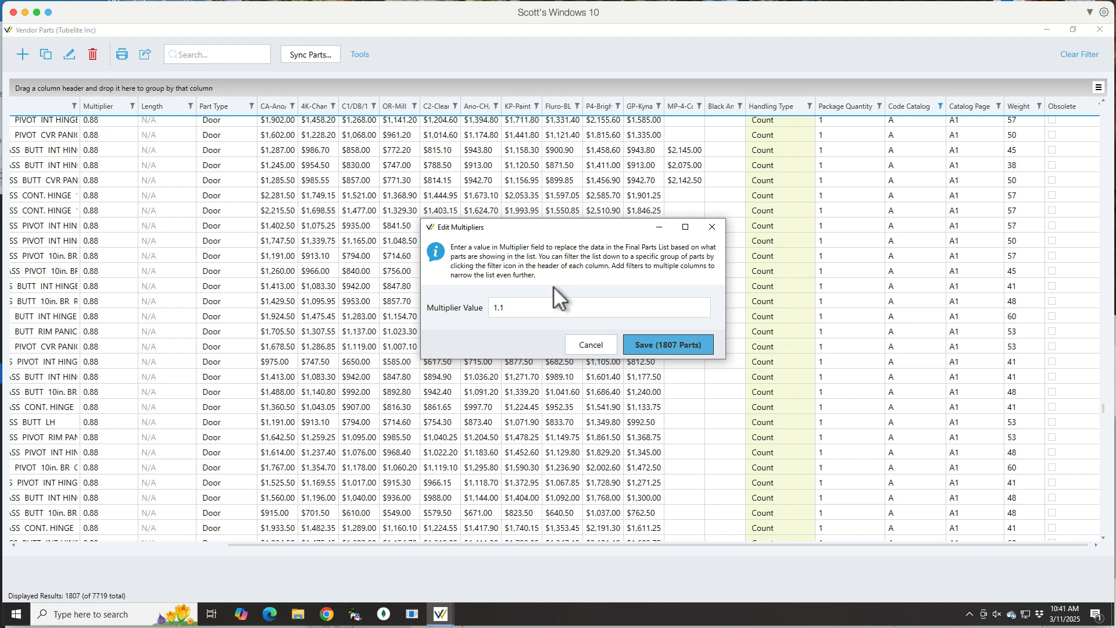
key("Return")
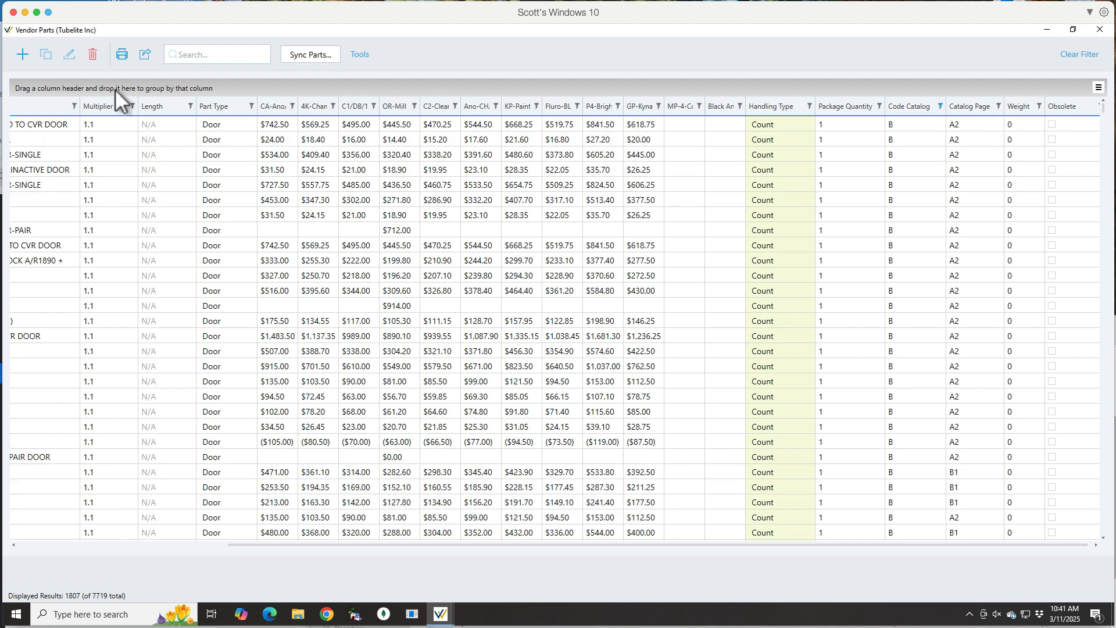
- Change the code catalog filter to C, CustomDoor and Entrance, leaving out A and B
left_click(940, 105)
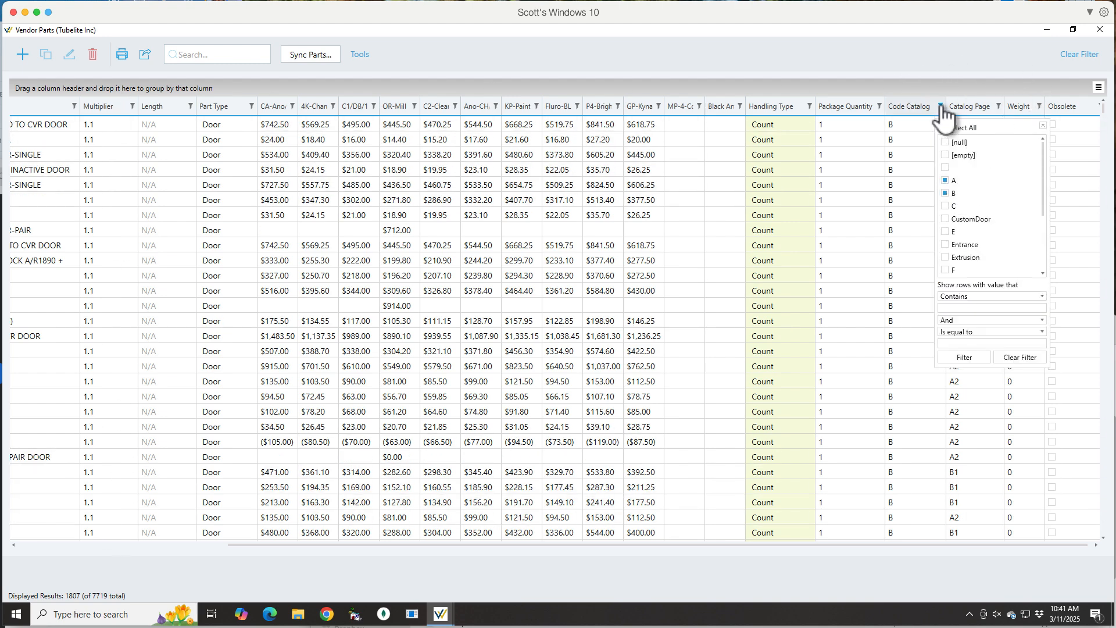
left_click(948, 183)
left_click(944, 189)
left_click(945, 193)
left_click(945, 207)
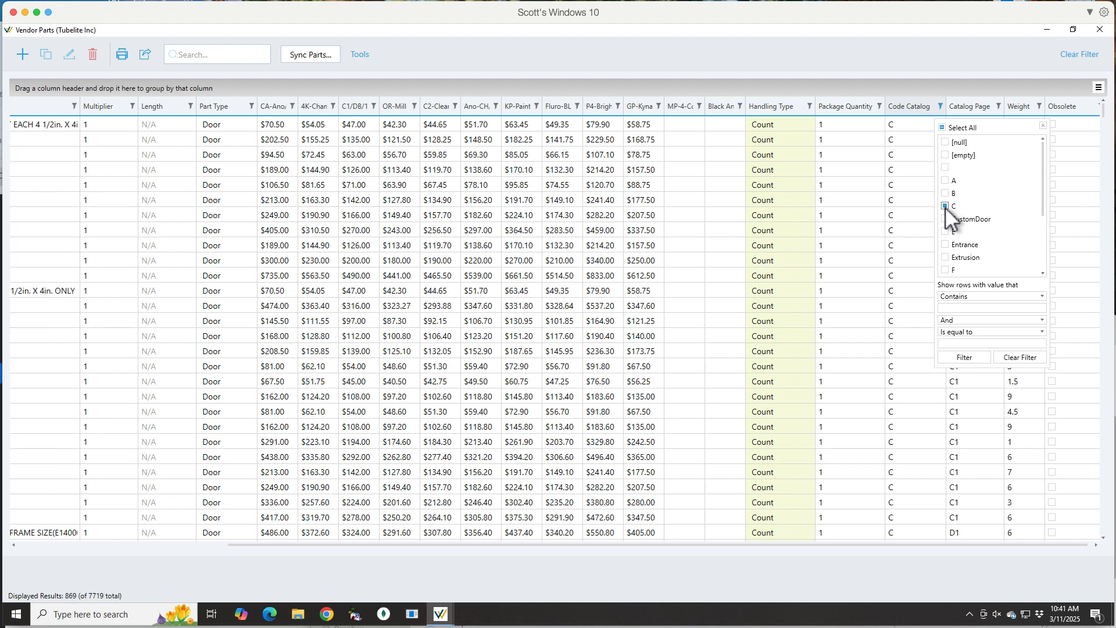
left_click(945, 245)
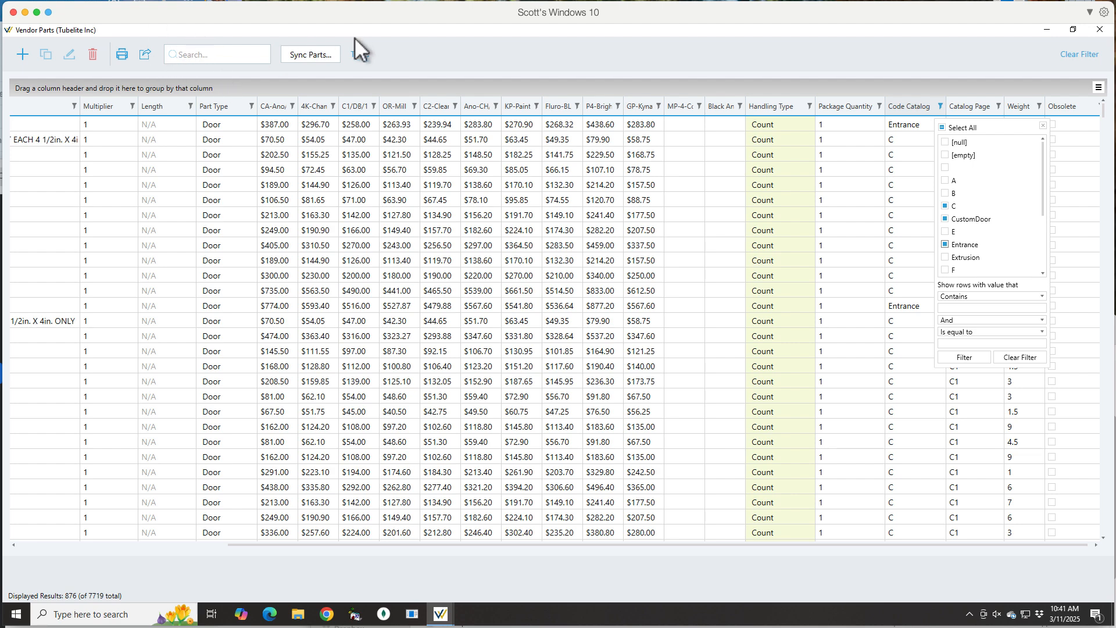
- Set the multiplier of all the filtered C, CustomDoor and Entrance parts to .98 and save it
left_click(360, 55)
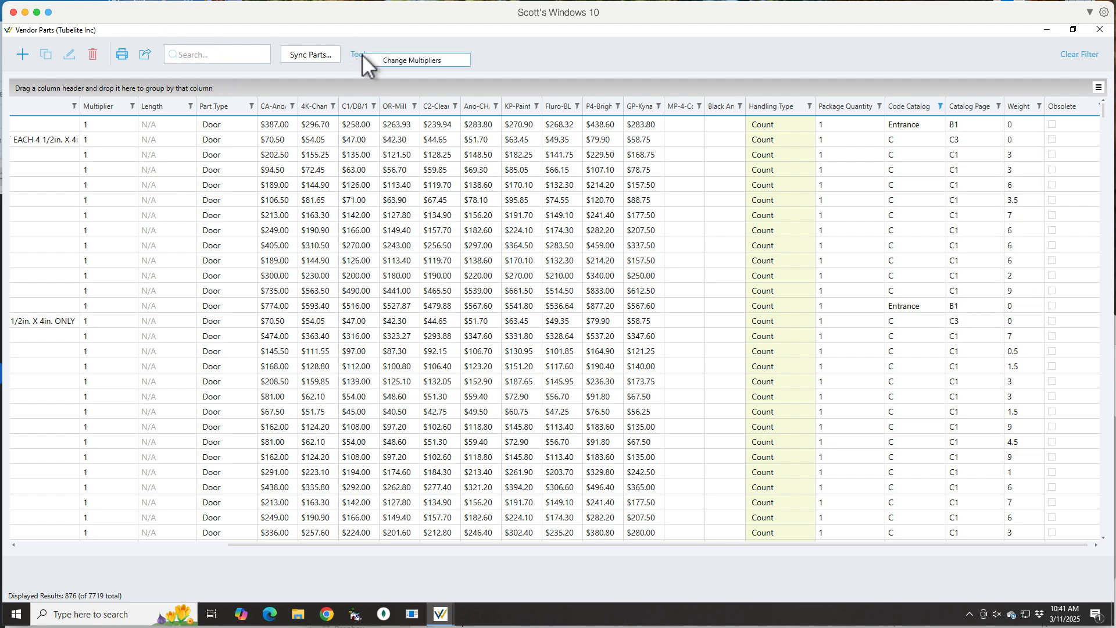
left_click(405, 62)
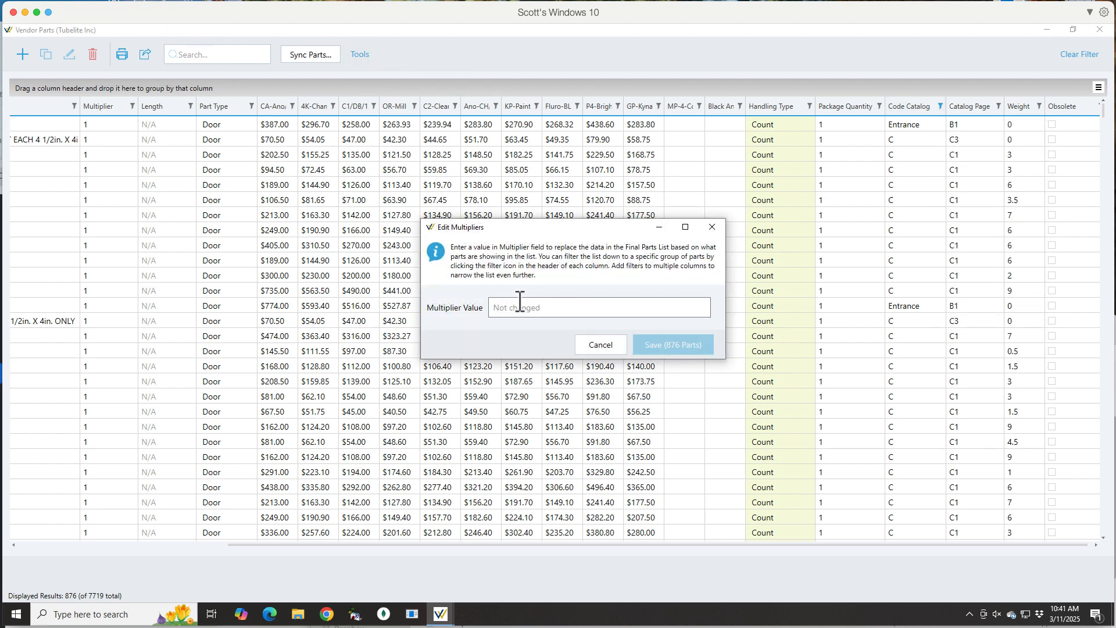
left_click(519, 306)
type(".98")
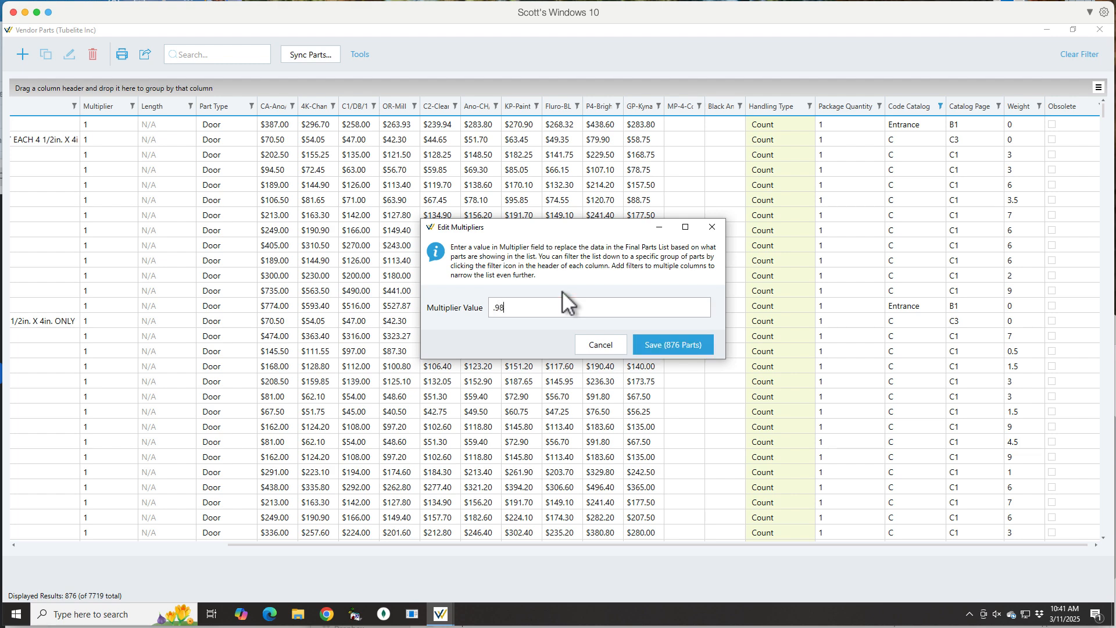
left_click(675, 343)
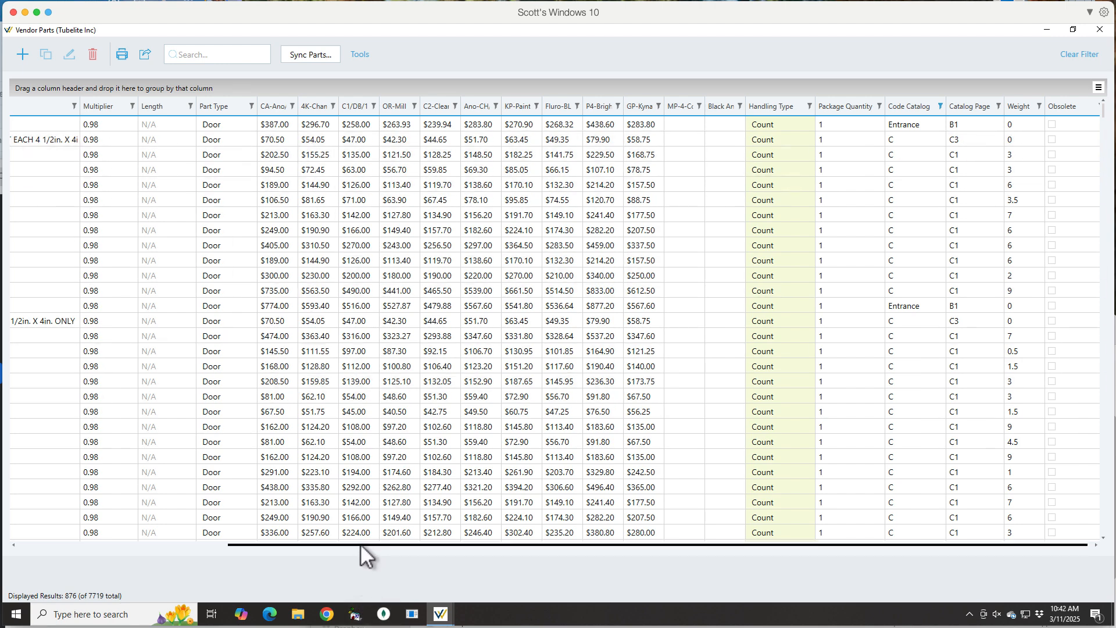
- Clear the code catalog filter and browse the part numbers offered in the part number filter
left_click_drag(360, 543, 95, 532)
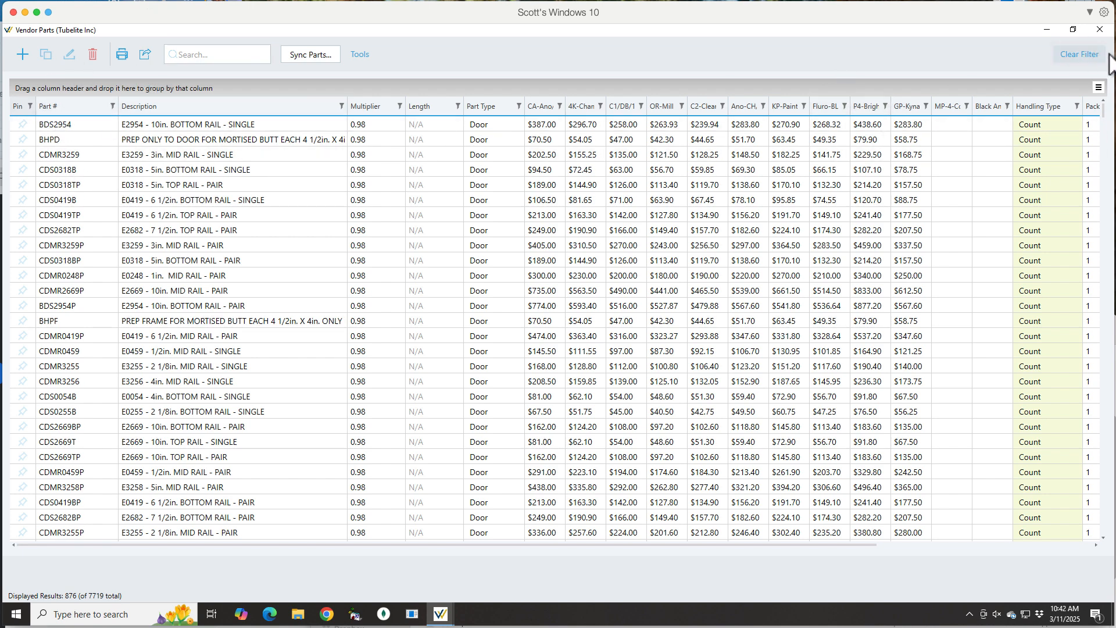
left_click(1087, 53)
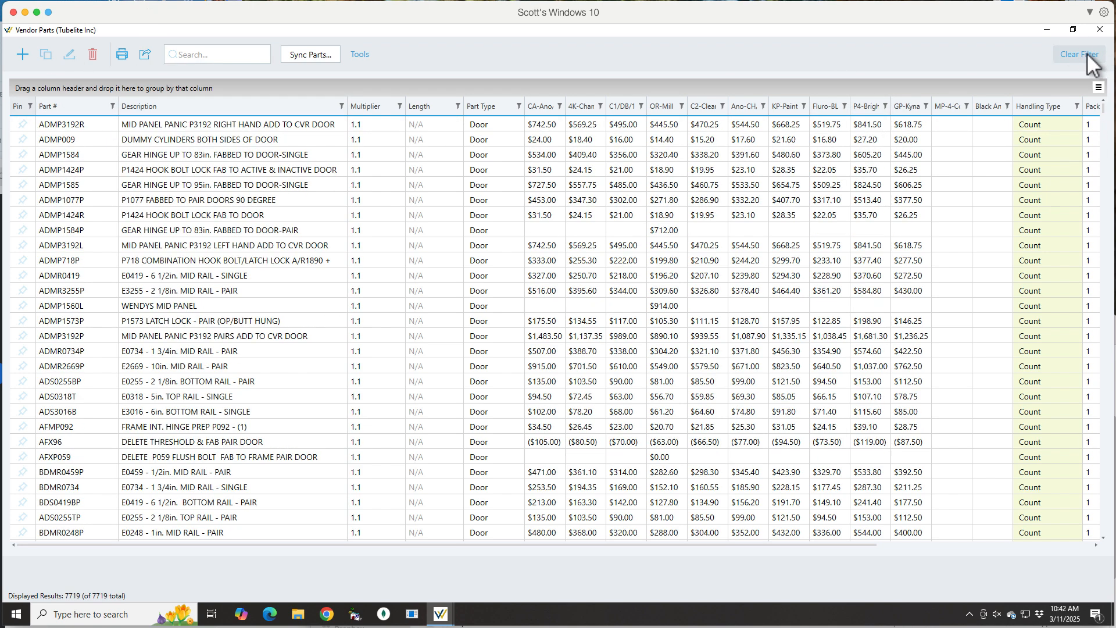
left_click(113, 106)
scroll(157, 213, "down", 5)
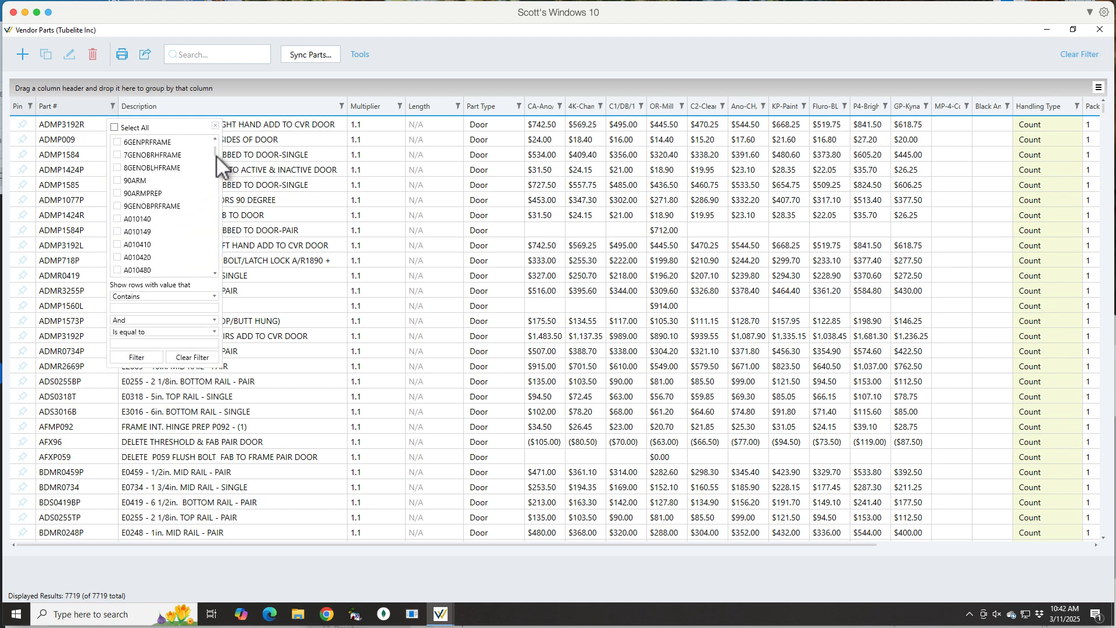
left_click_drag(215, 152, 183, 186)
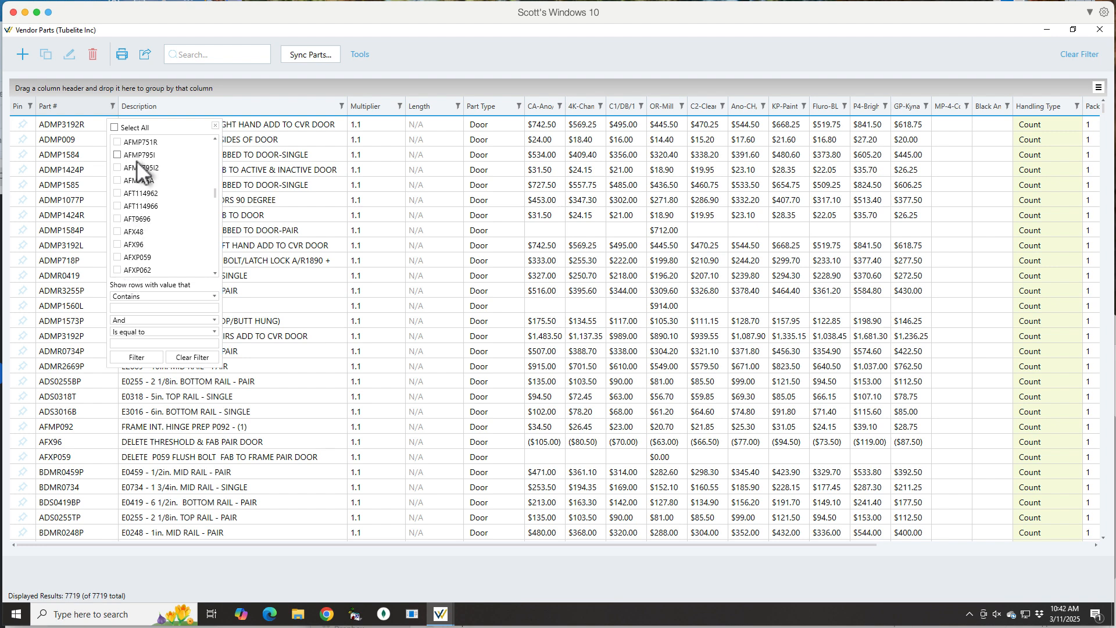
scroll(137, 162, "down", 3)
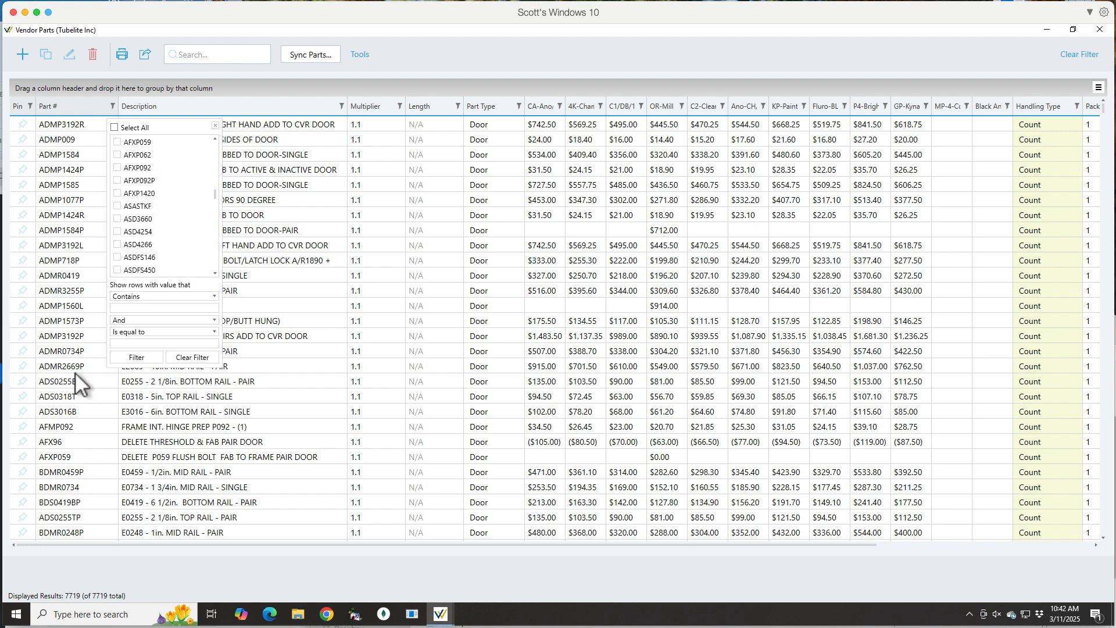
left_click(456, 58)
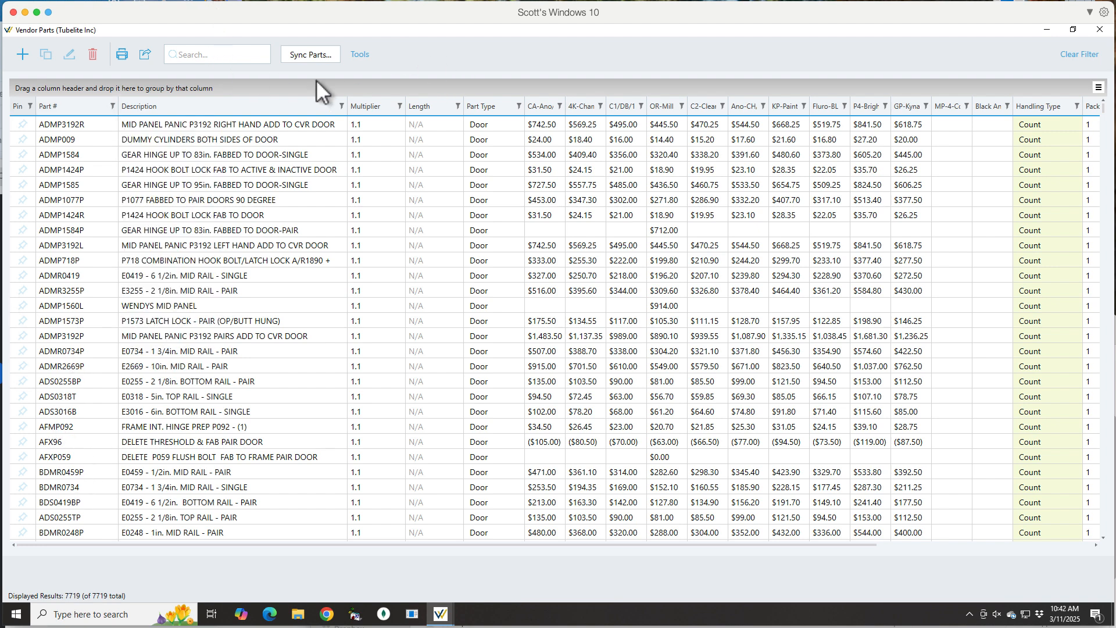
- Filter the vendor parts to part numbers that start with P
left_click(112, 106)
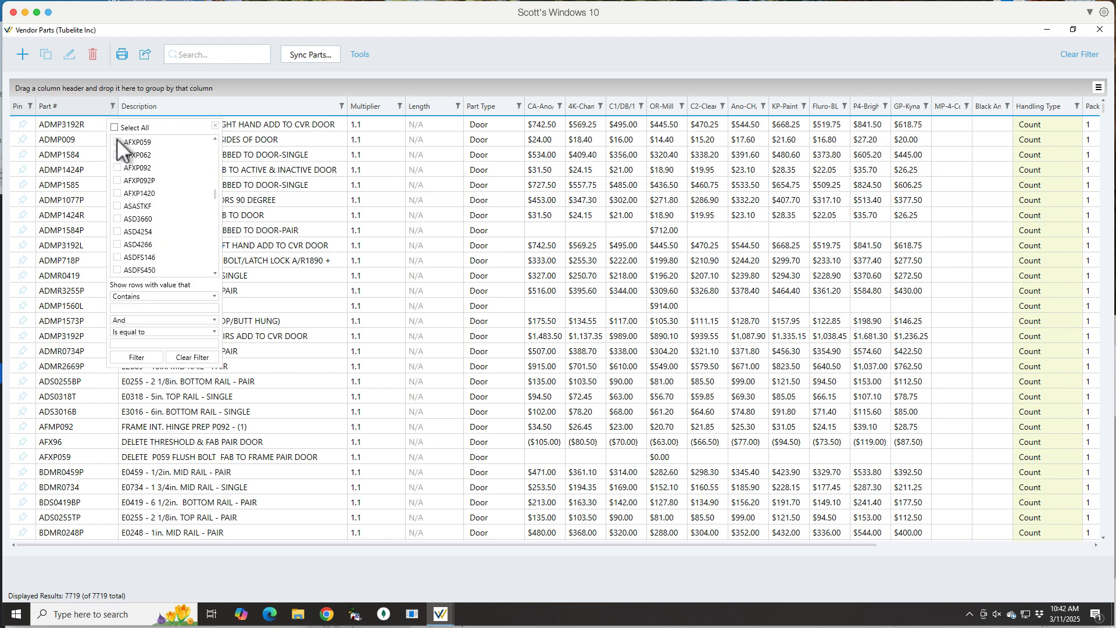
left_click(134, 297)
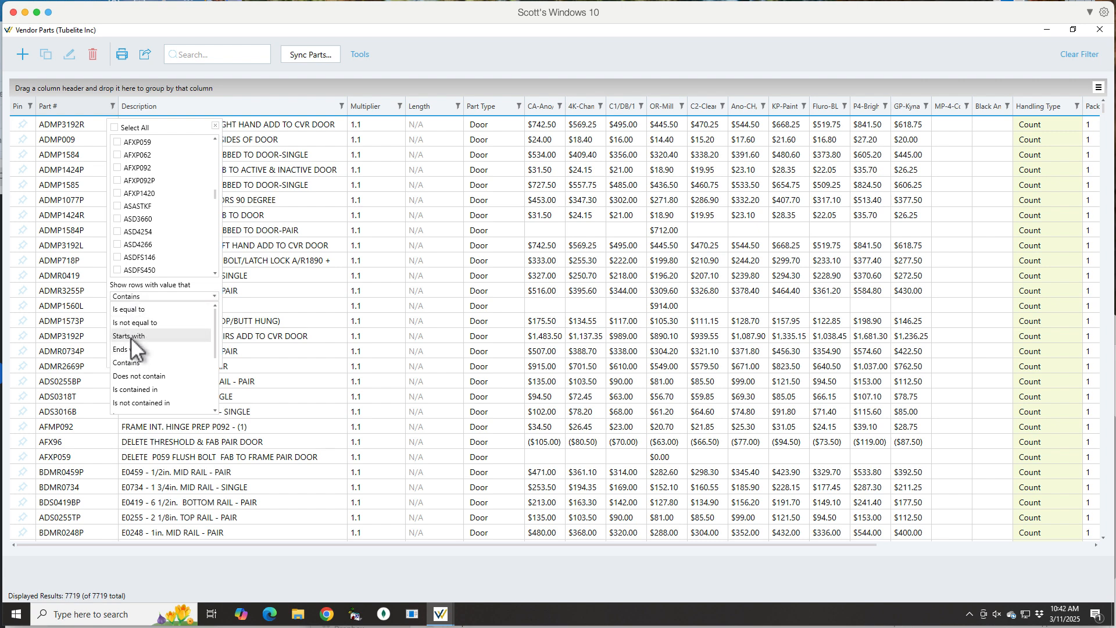
left_click(131, 338)
left_click(129, 308)
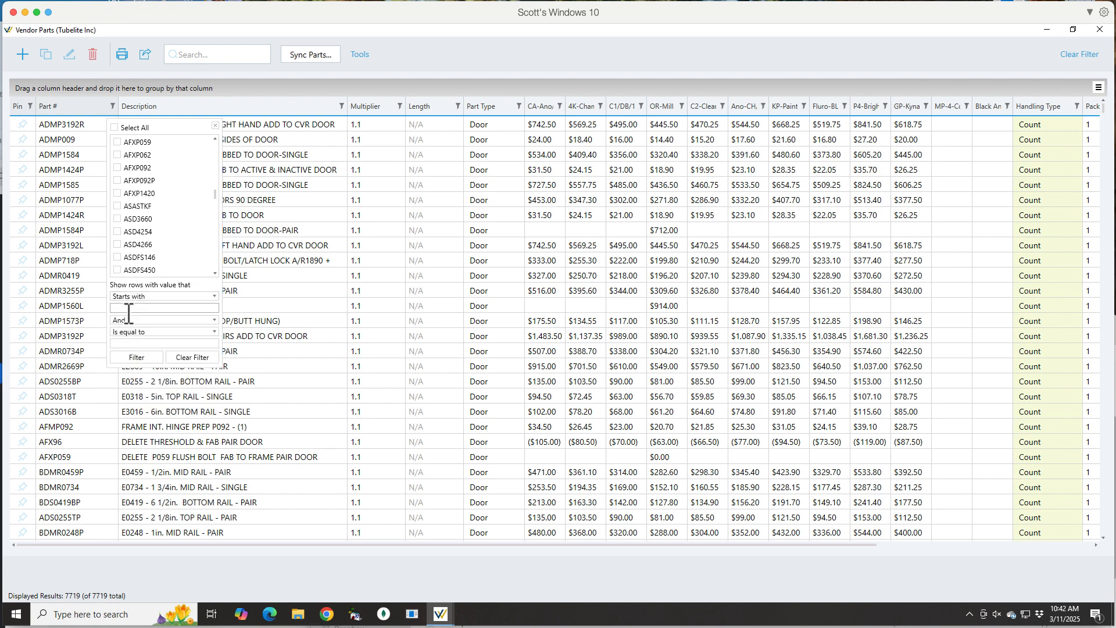
type("P")
left_click(136, 357)
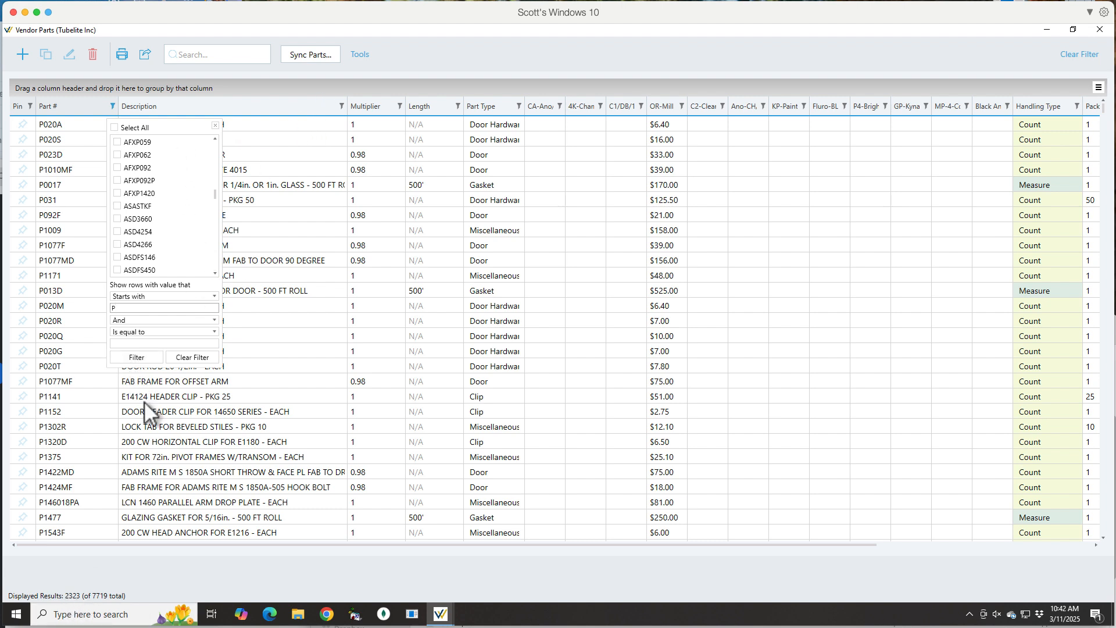
- Set the multiplier of all the filtered parts whose numbers start with P to .89 and save it
left_click(365, 57)
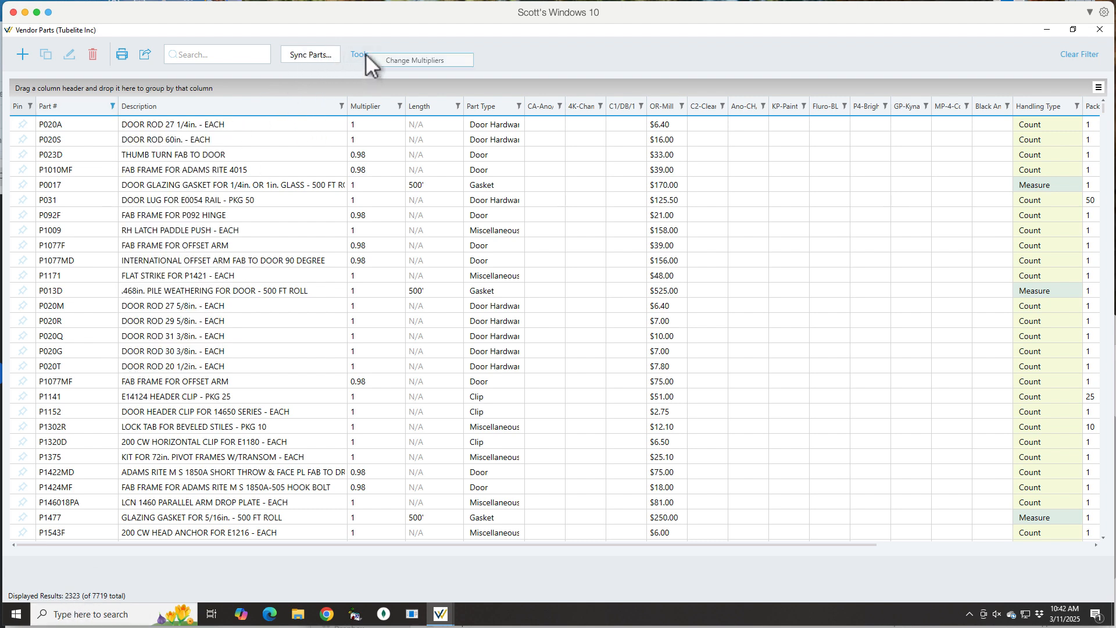
left_click(396, 59)
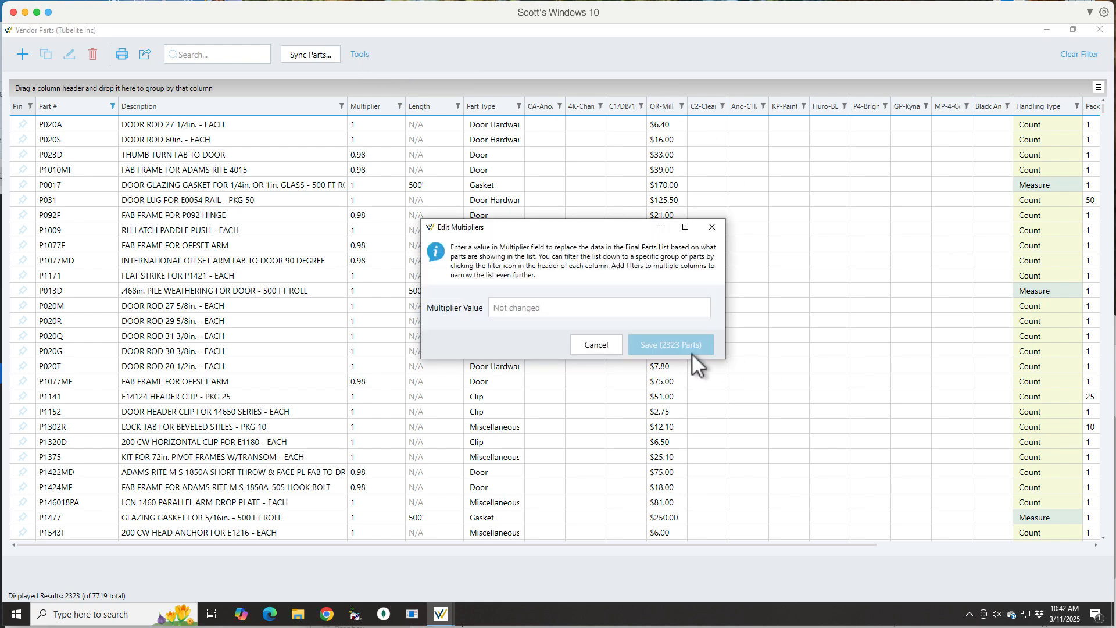
left_click(522, 310)
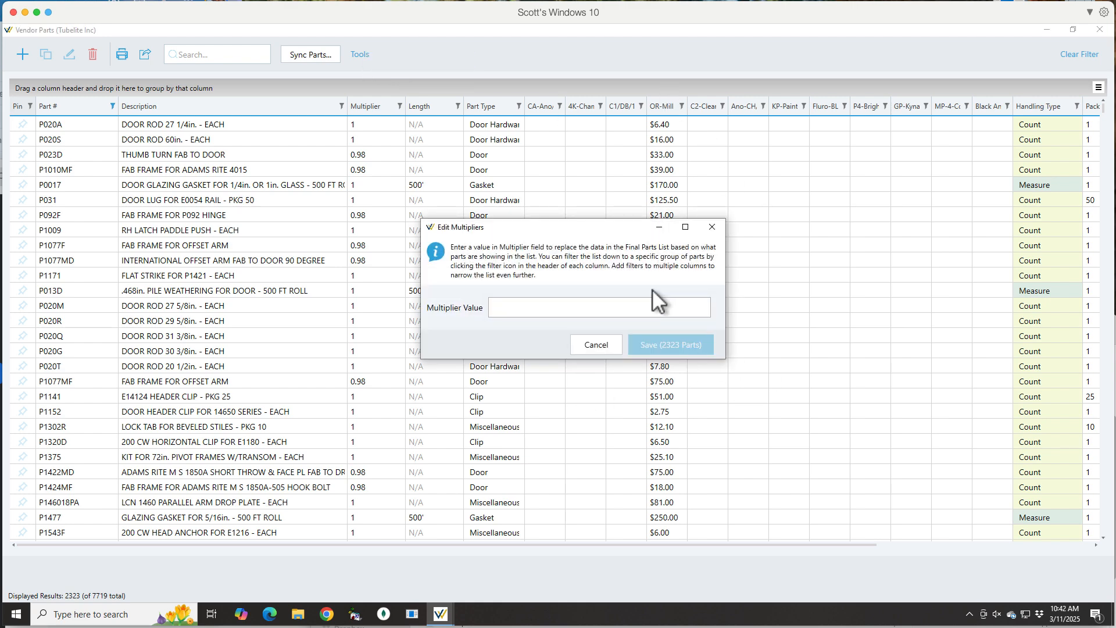
type(".89")
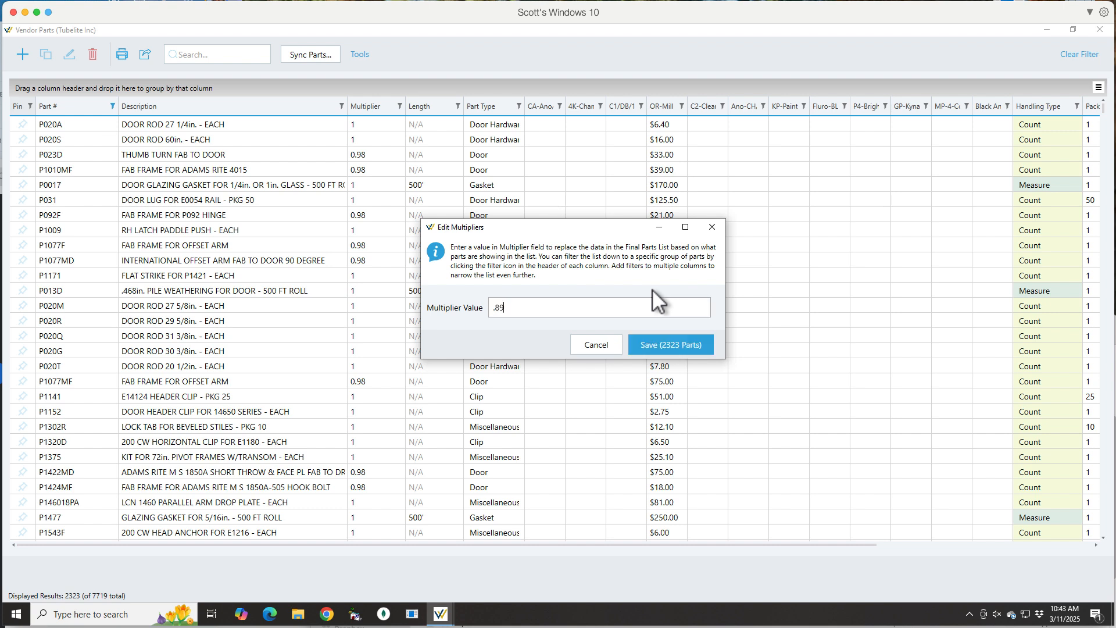
left_click(662, 349)
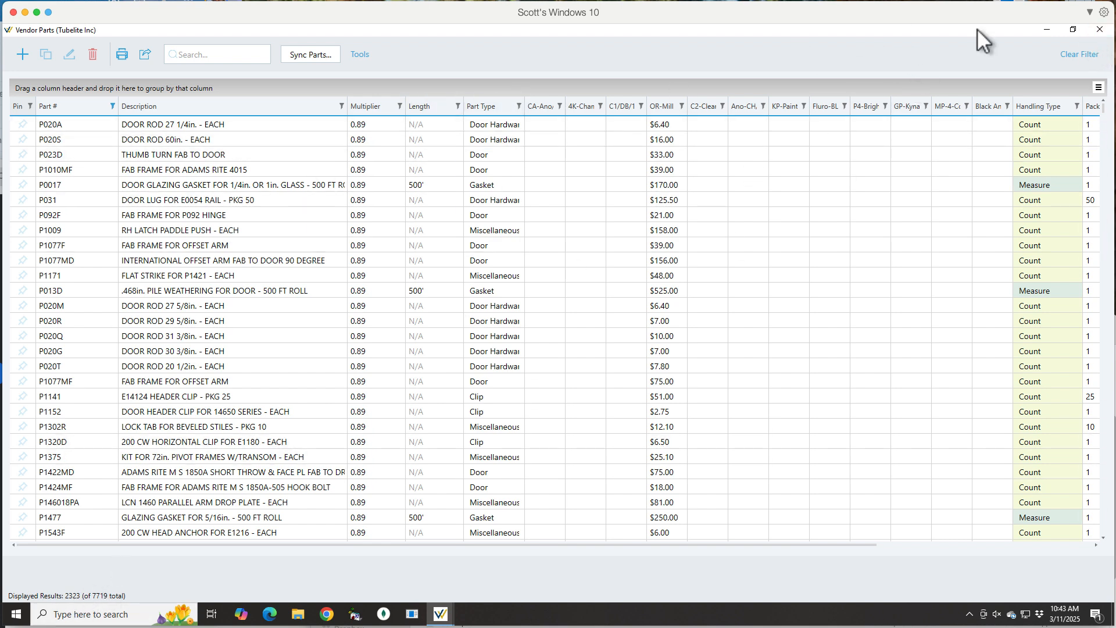
- Replace the part number filter with a part type filter for the door types, including Door Hardware, Door Hinge, Door Lock, Door Modification and DrFrame Modification
left_click(1073, 56)
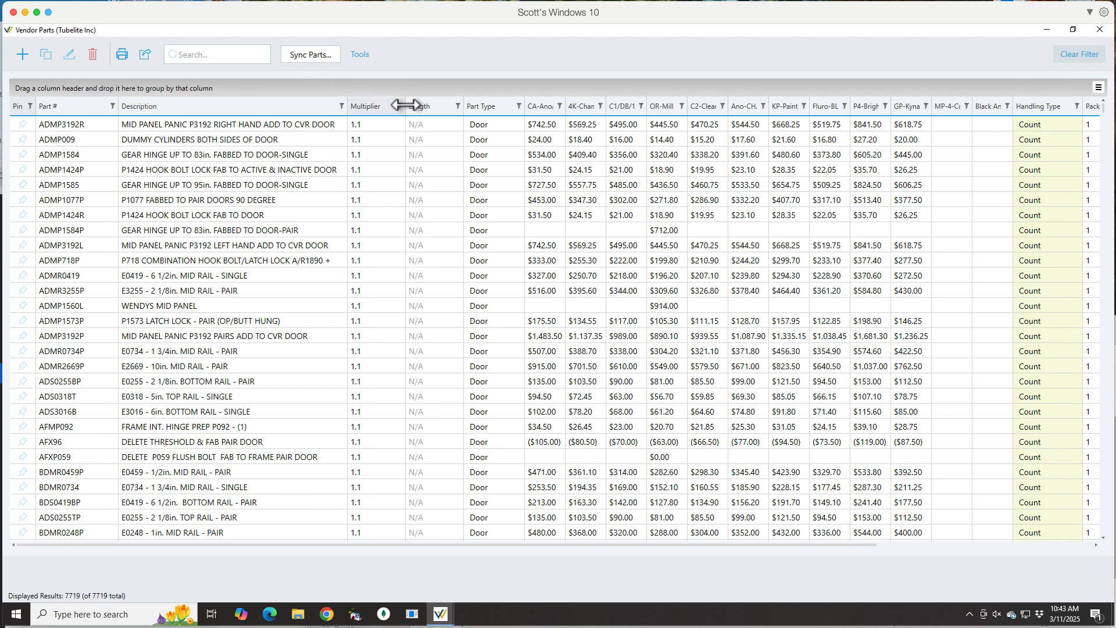
left_click(518, 106)
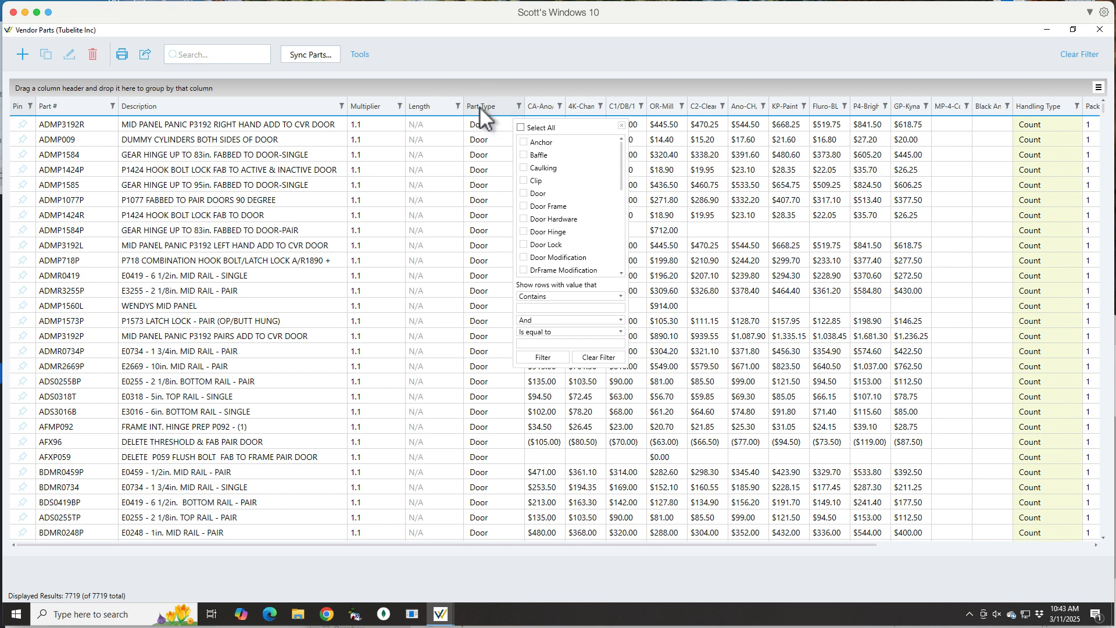
left_click(523, 219)
left_click(523, 219)
left_click(524, 232)
left_click(524, 256)
scroll(563, 235, "down", 2)
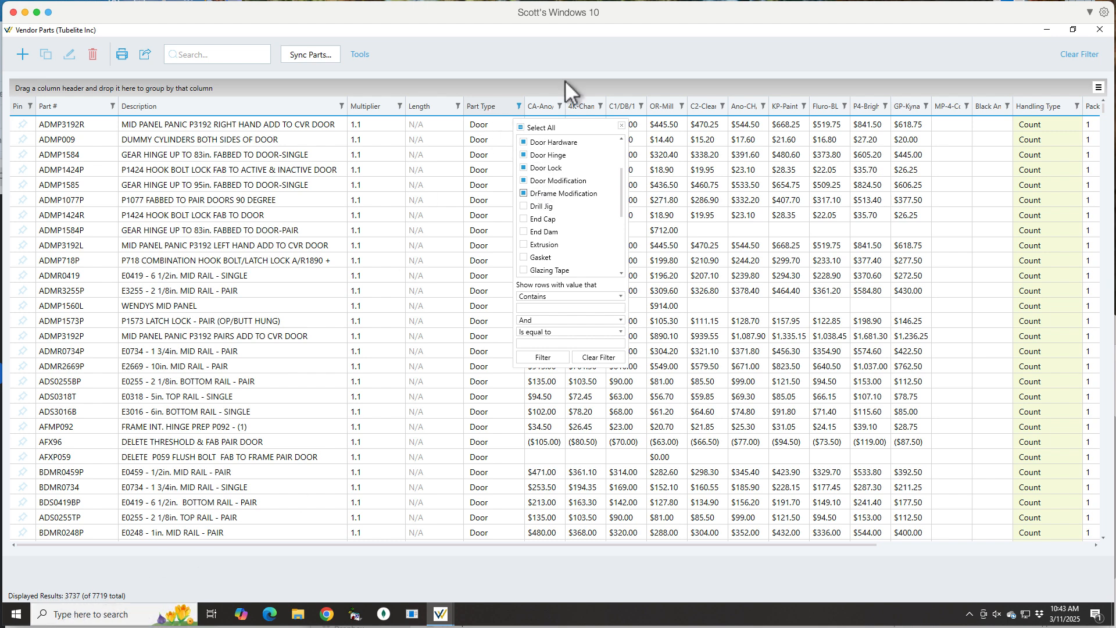
- Set the multiplier of all the filtered door-type parts to .95 and save it
left_click(365, 53)
left_click(361, 54)
left_click(389, 64)
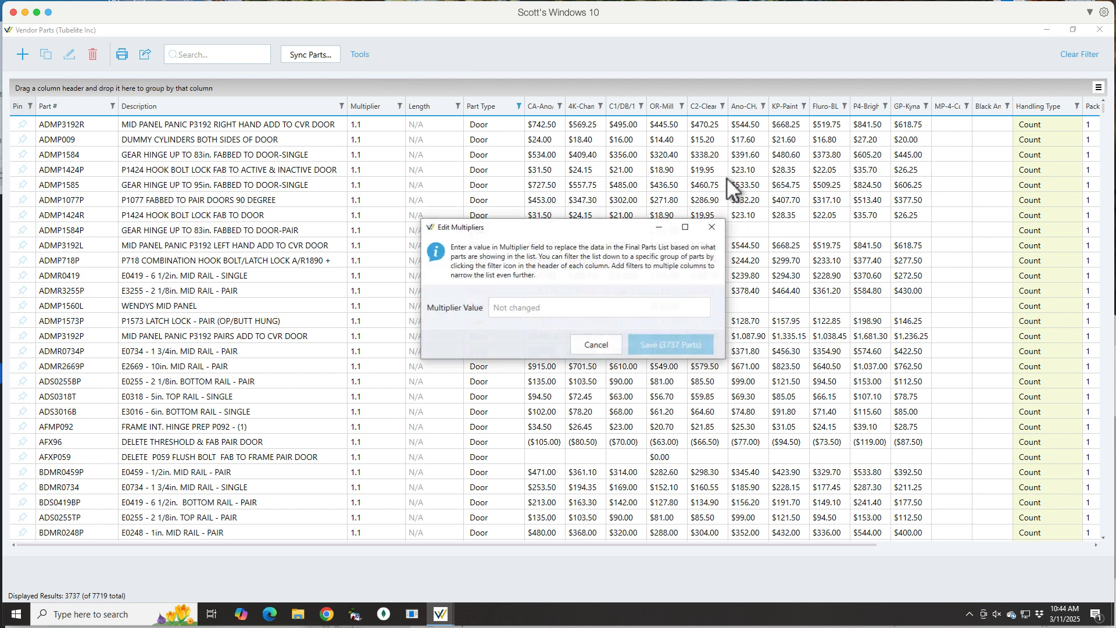
left_click(611, 308)
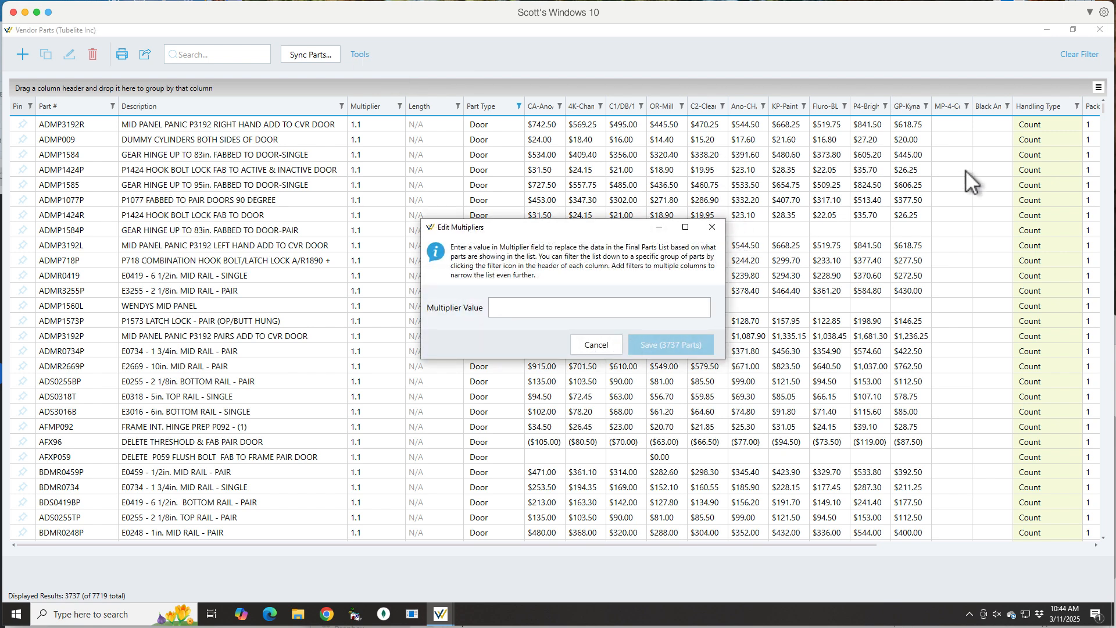
type(".95")
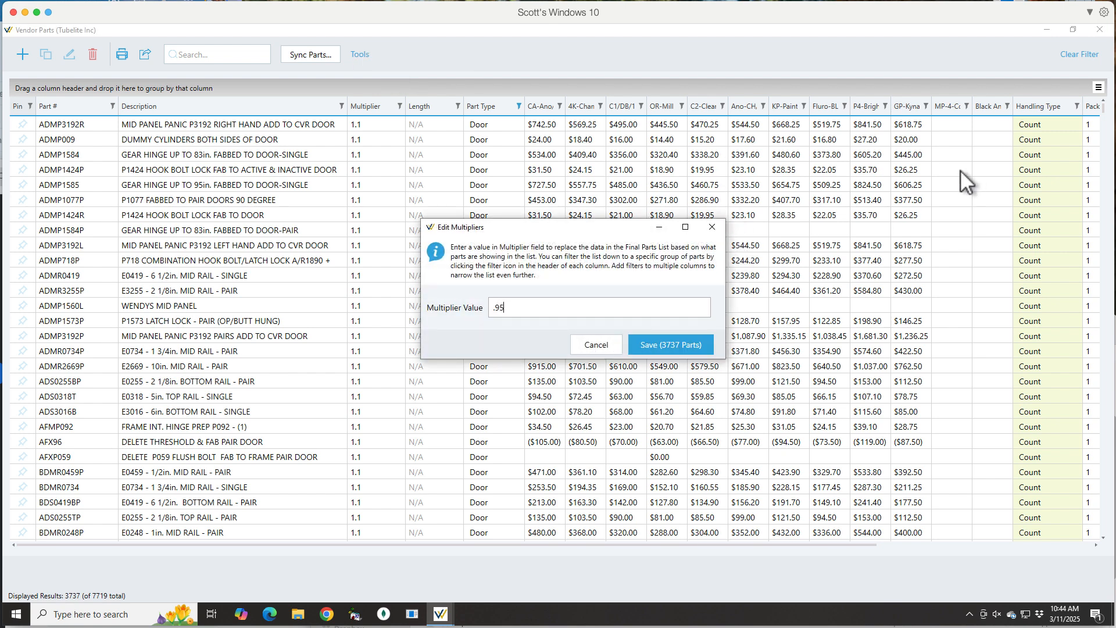
left_click(671, 346)
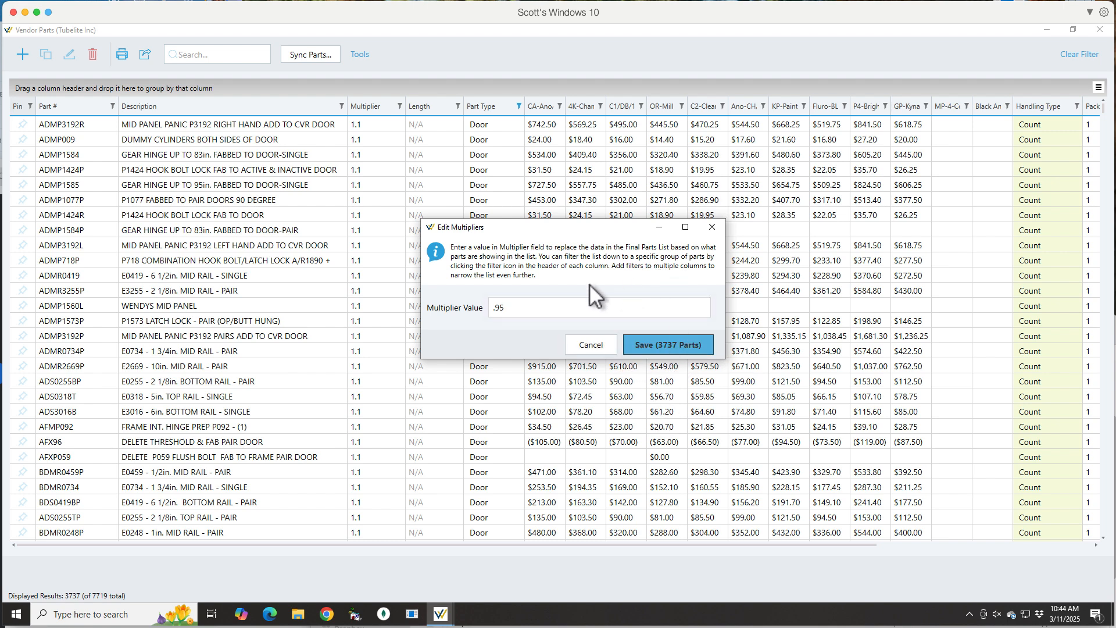
left_click(663, 346)
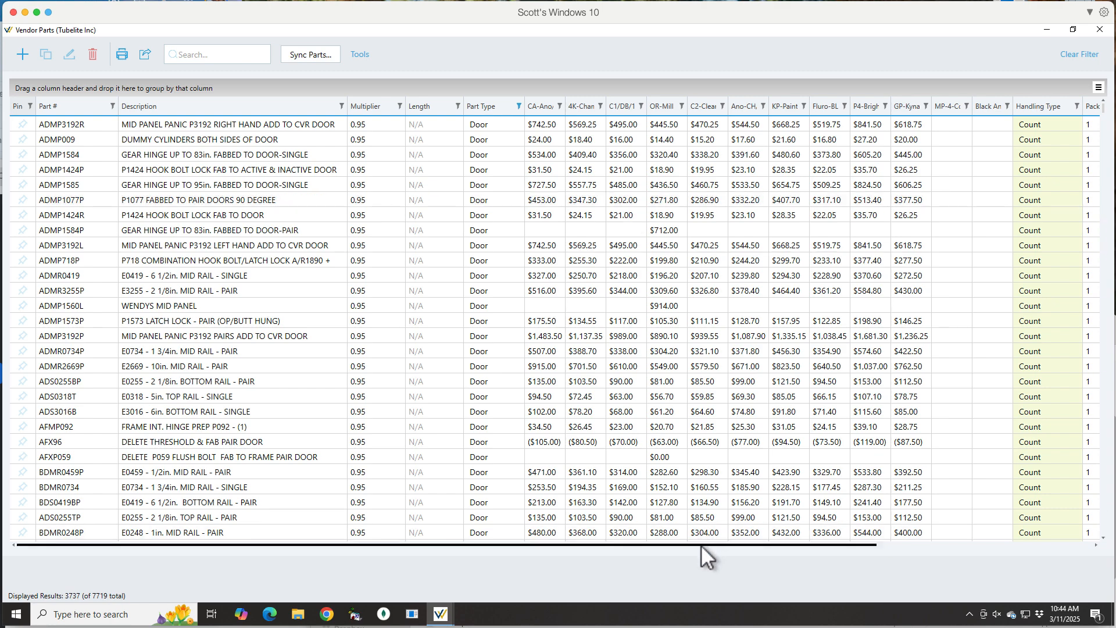
mouse_move(701, 545)
left_mouse_down()
mouse_move(1007, 536)
mouse_move(706, 566)
left_mouse_up()
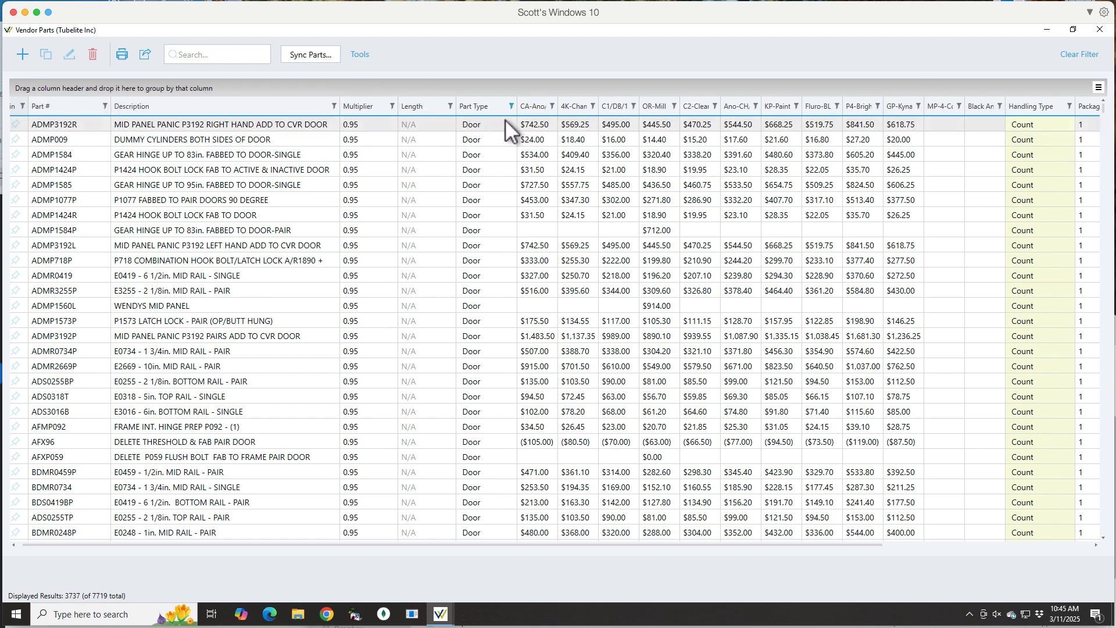
left_click(105, 107)
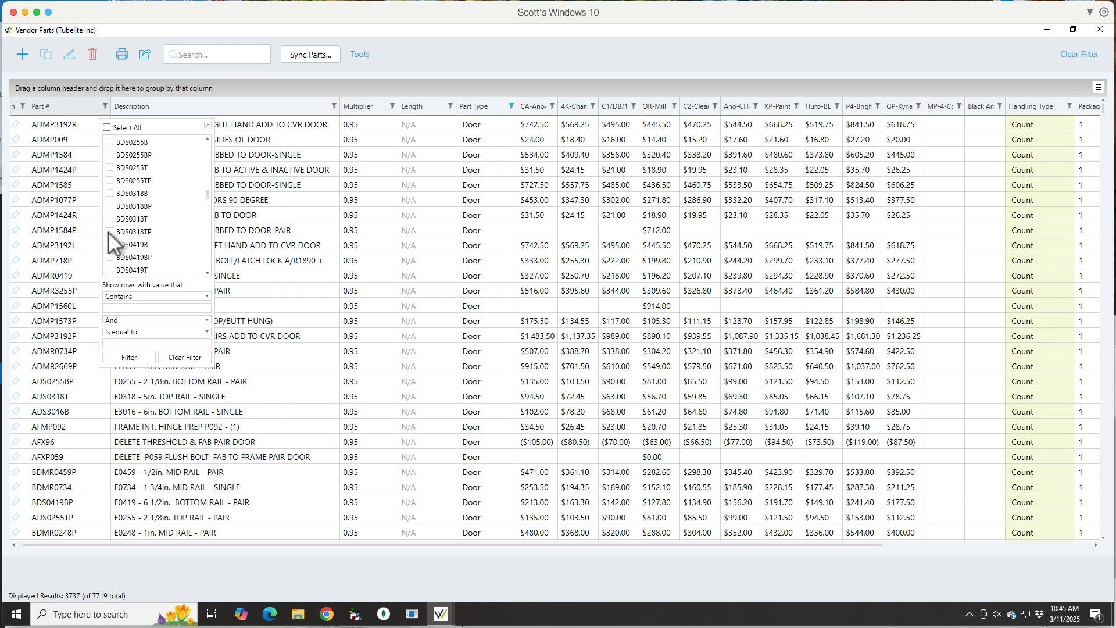
left_click(122, 297)
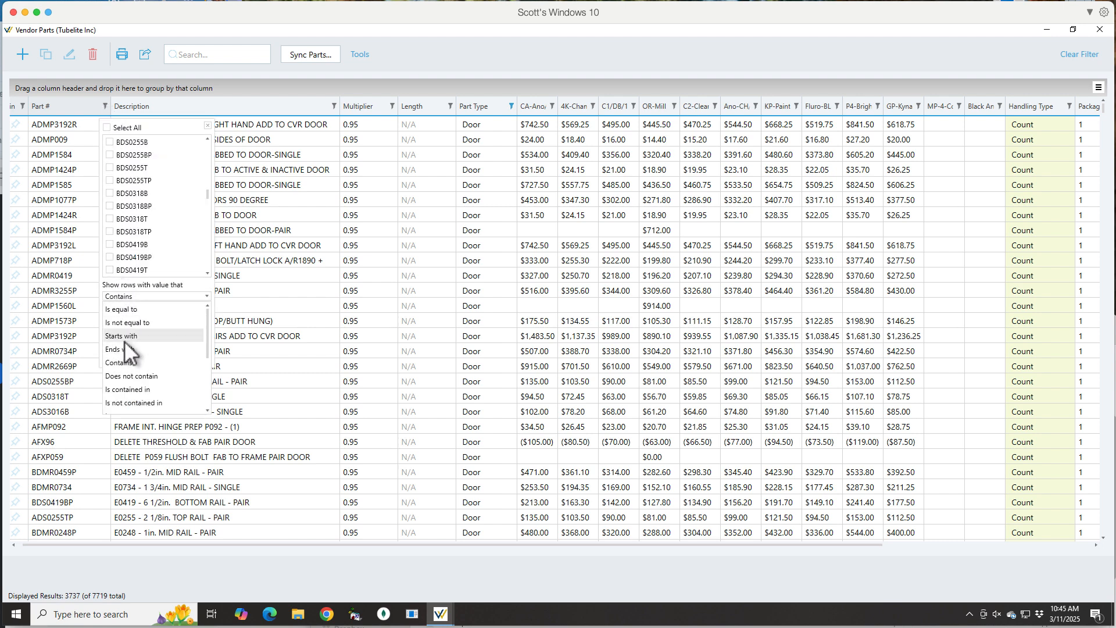
left_click(539, 51)
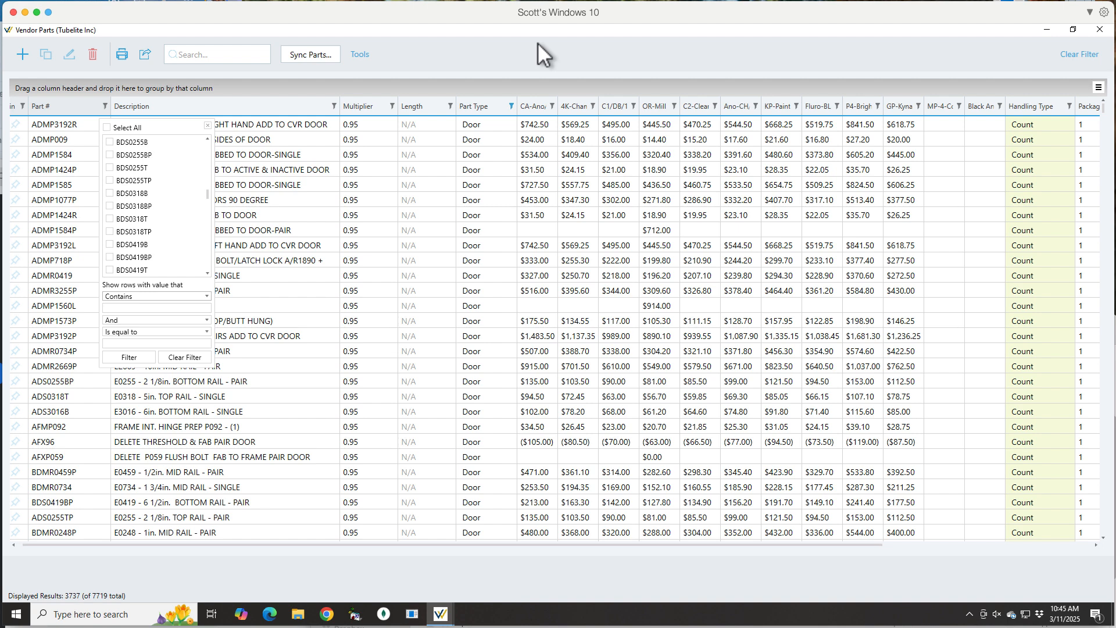
- Clear the part type filter from the vendor parts list
left_click(511, 106)
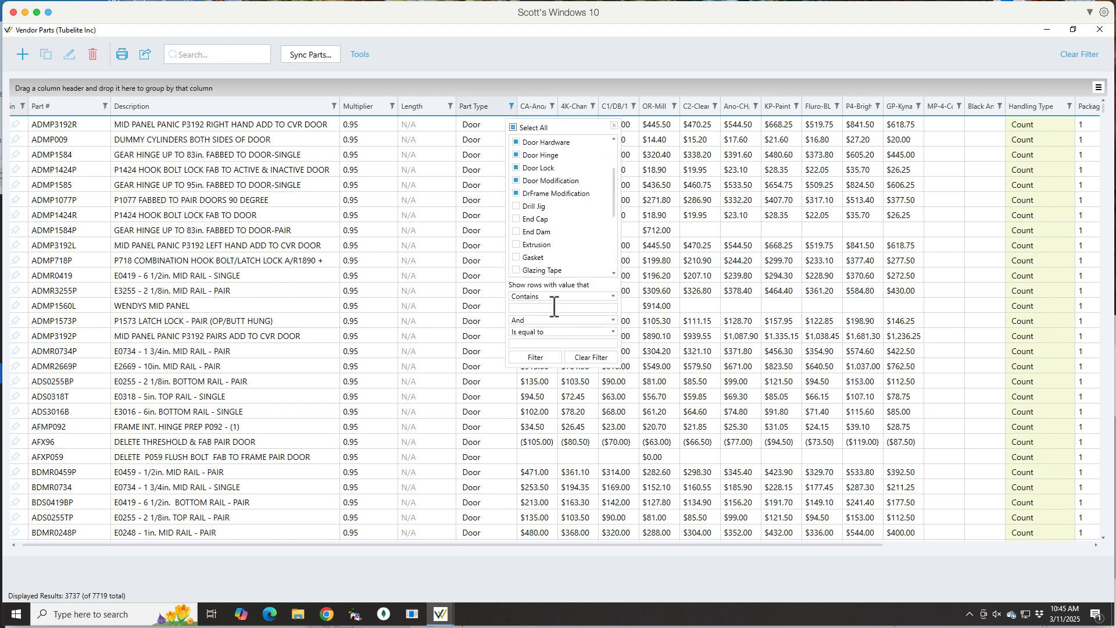
left_click(589, 359)
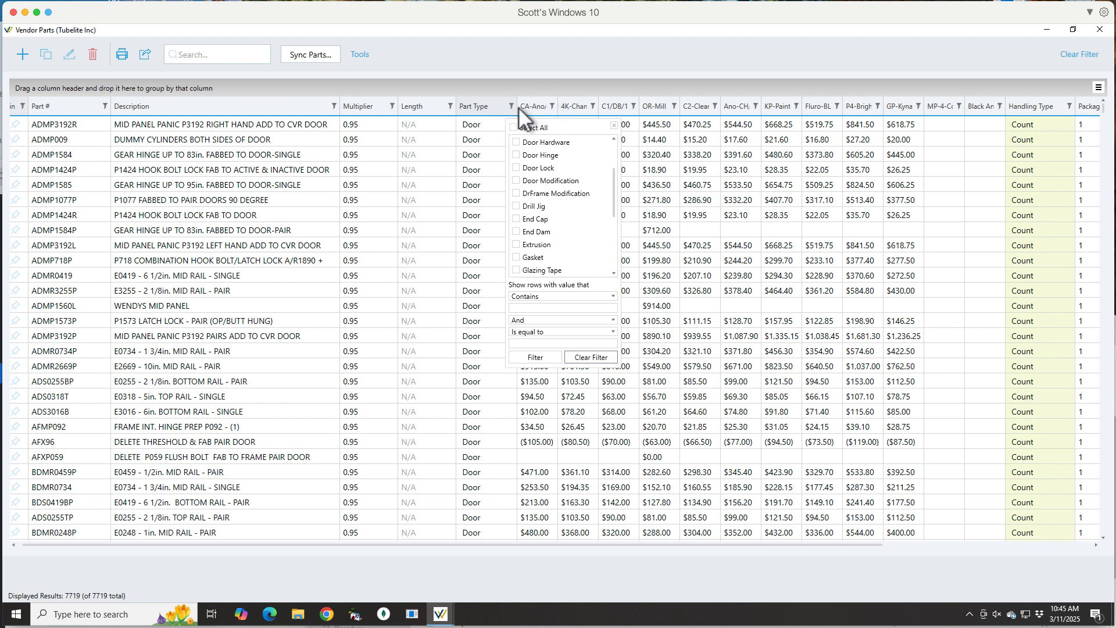